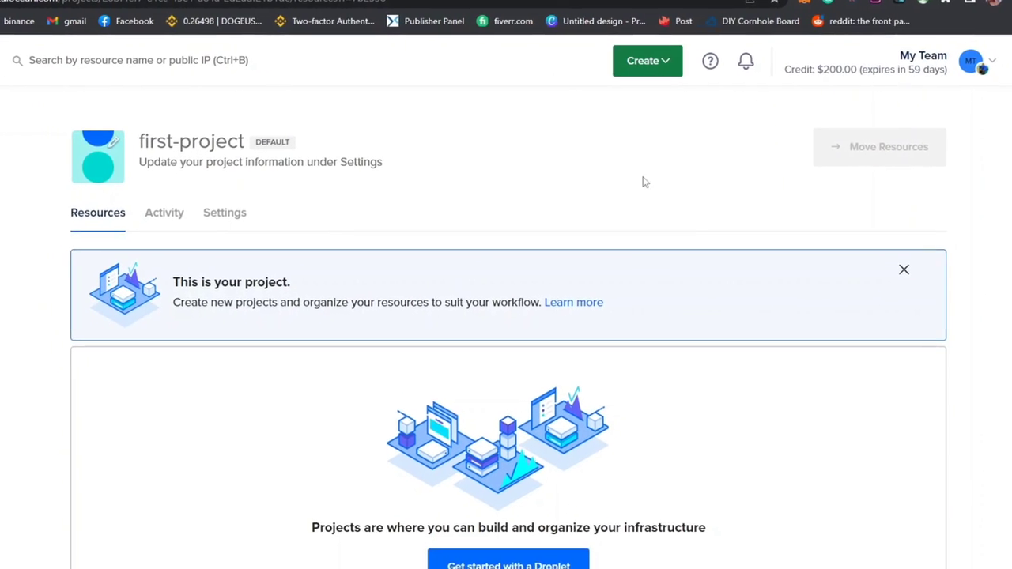
pyautogui.doubleClick(810, 71)
pyautogui.click(614, 118)
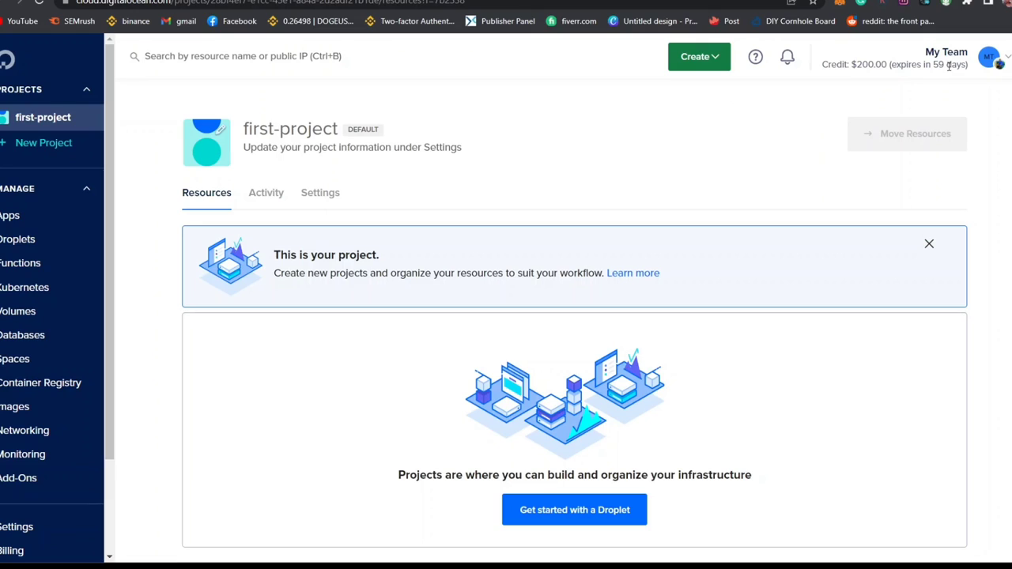
pyautogui.doubleClick(883, 66)
pyautogui.click(784, 103)
pyautogui.scroll(-8, 784, 102)
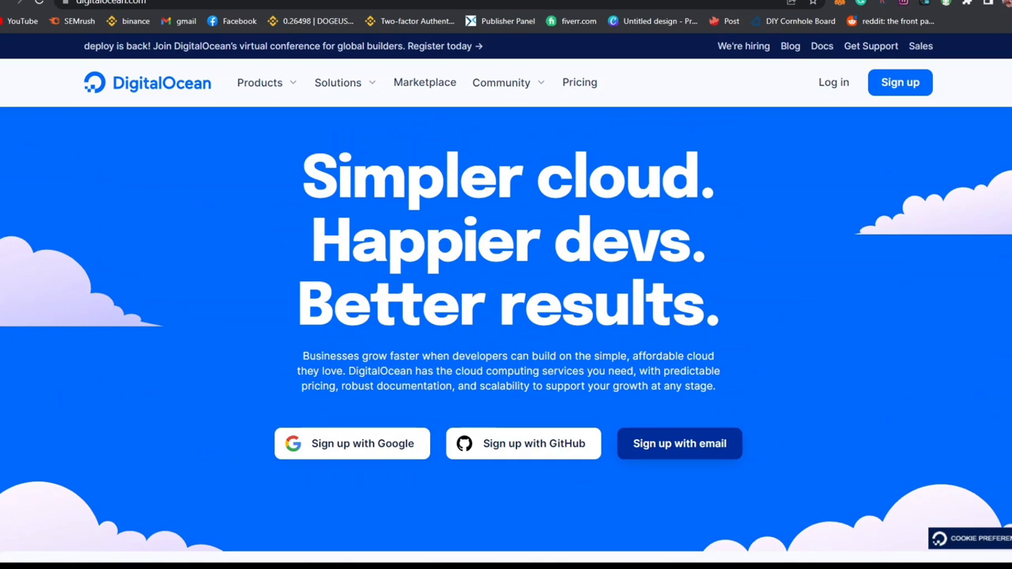
pyautogui.scroll(-9, 506, 329)
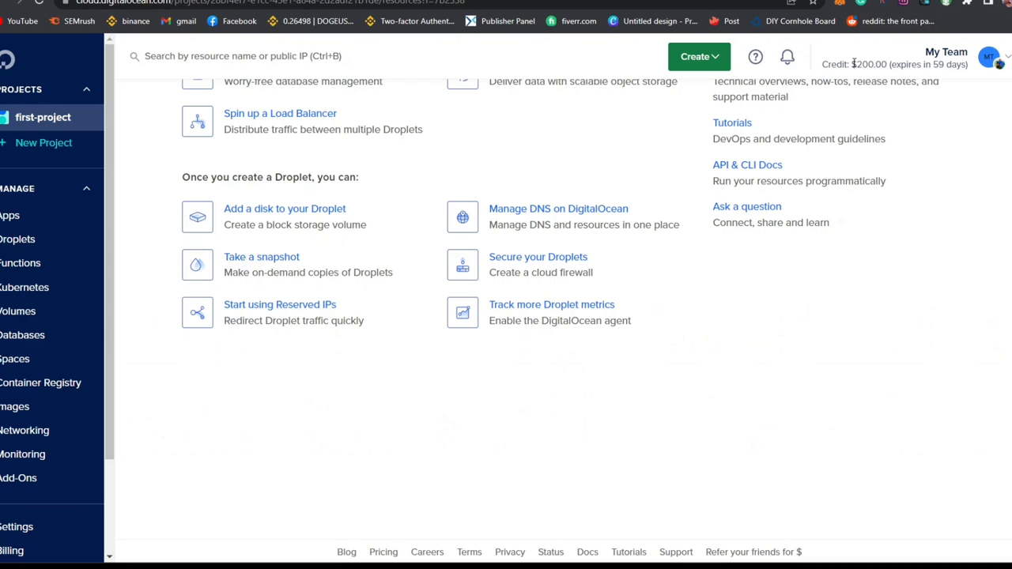
pyautogui.moveTo(852, 64); pyautogui.dragTo(887, 64)
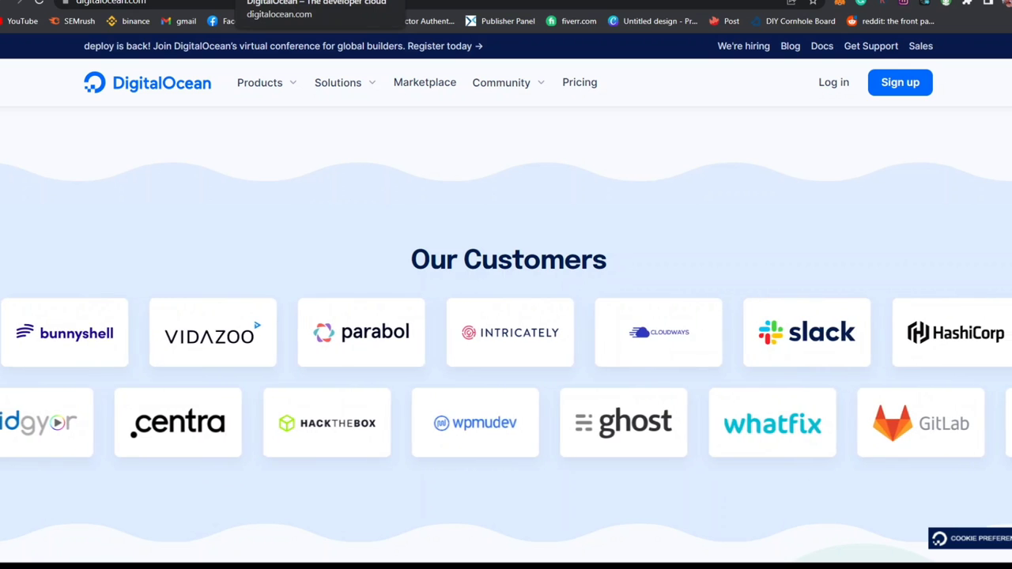
pyautogui.scroll(-10, 506, 332)
pyautogui.scroll(-8, 762, 216)
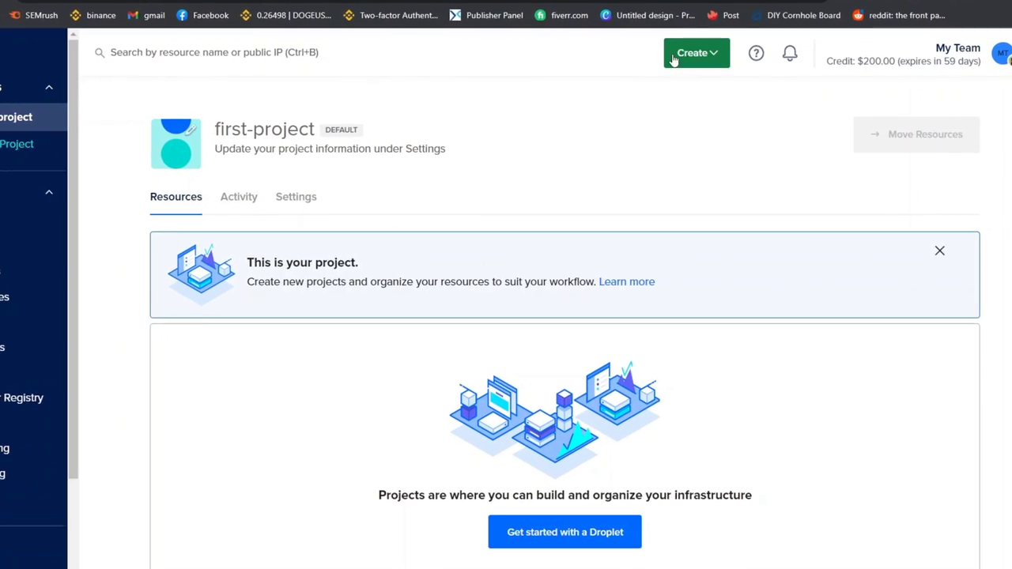
# Step: Start creating a new droplet from the Create menu
pyautogui.click(706, 52)
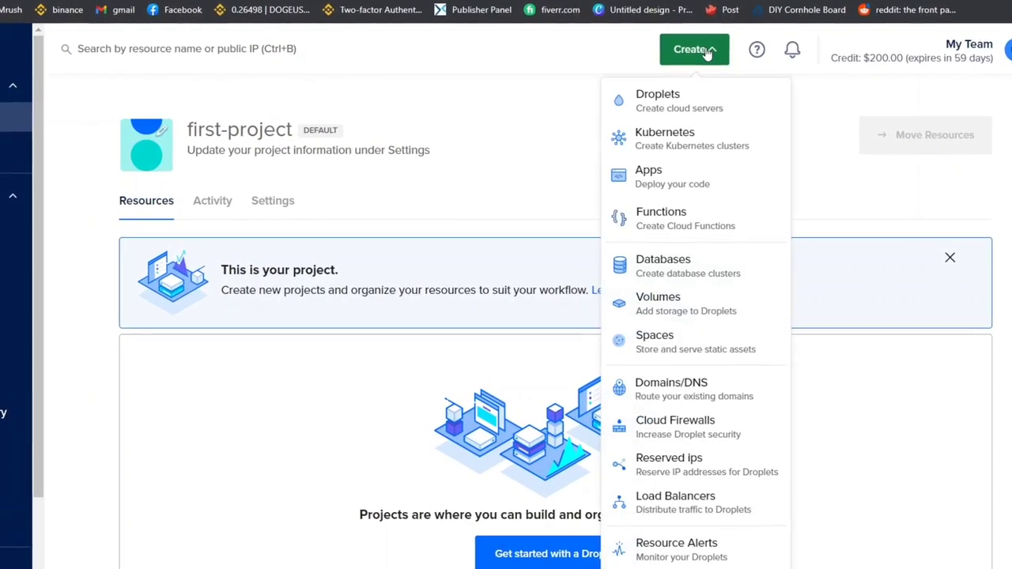
pyautogui.click(659, 95)
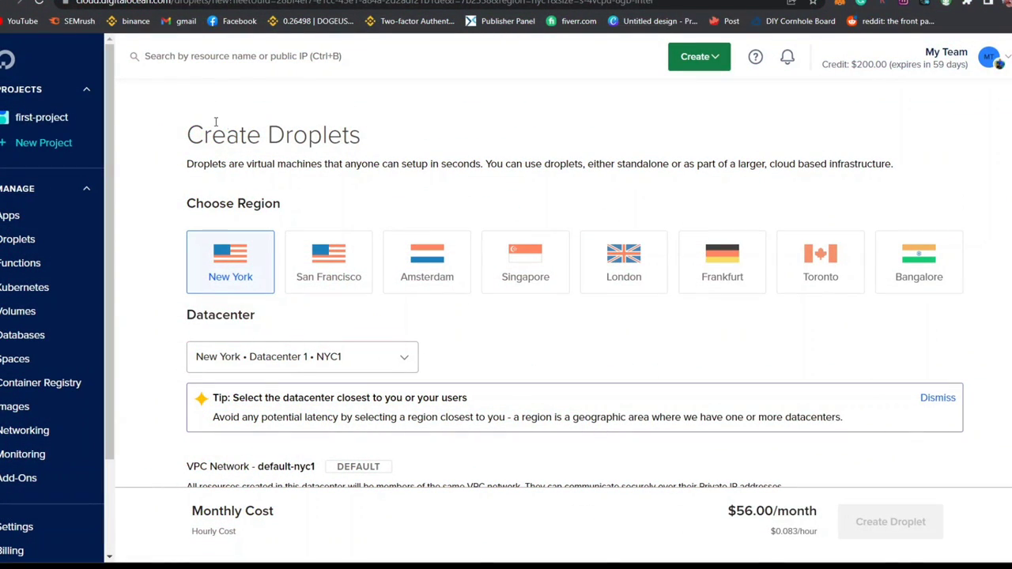
pyautogui.moveTo(174, 166); pyautogui.dragTo(490, 161)
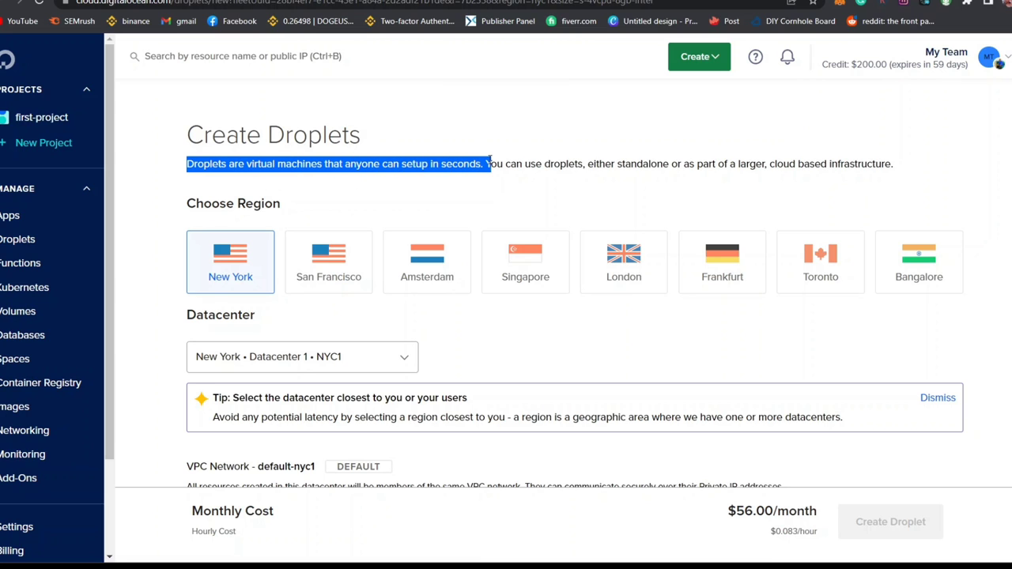
pyautogui.scroll(-1, 324, 113)
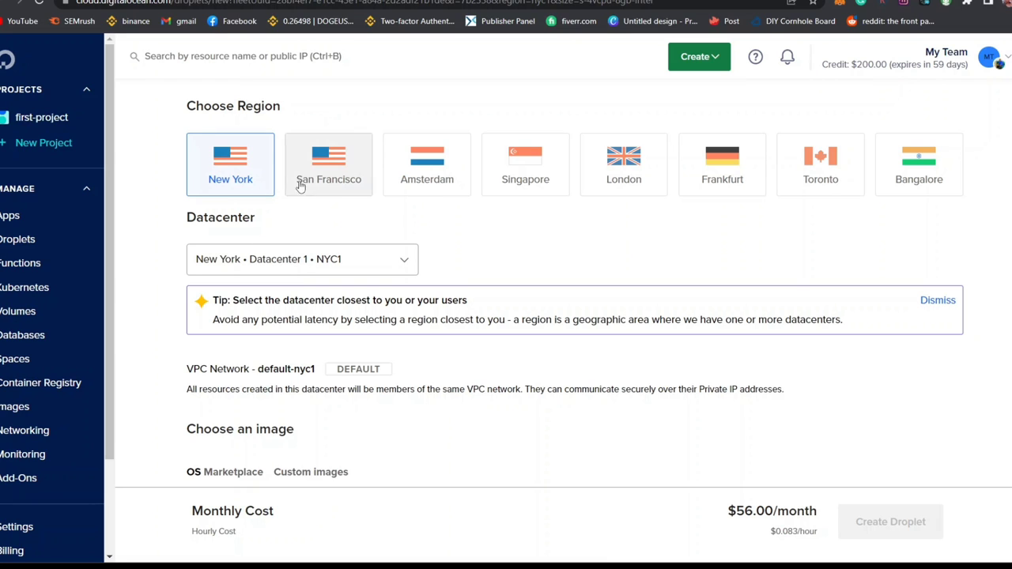
# Step: Place the droplet in the London region (LON1) and move on to Choose an image
pyautogui.click(625, 181)
pyautogui.scroll(-4, 529, 435)
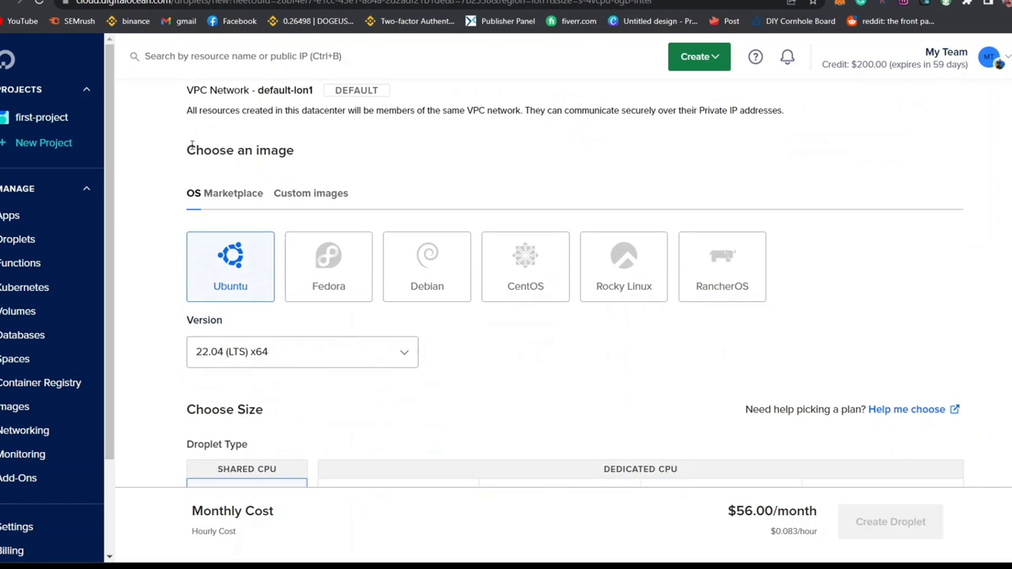
pyautogui.moveTo(187, 156); pyautogui.dragTo(290, 153)
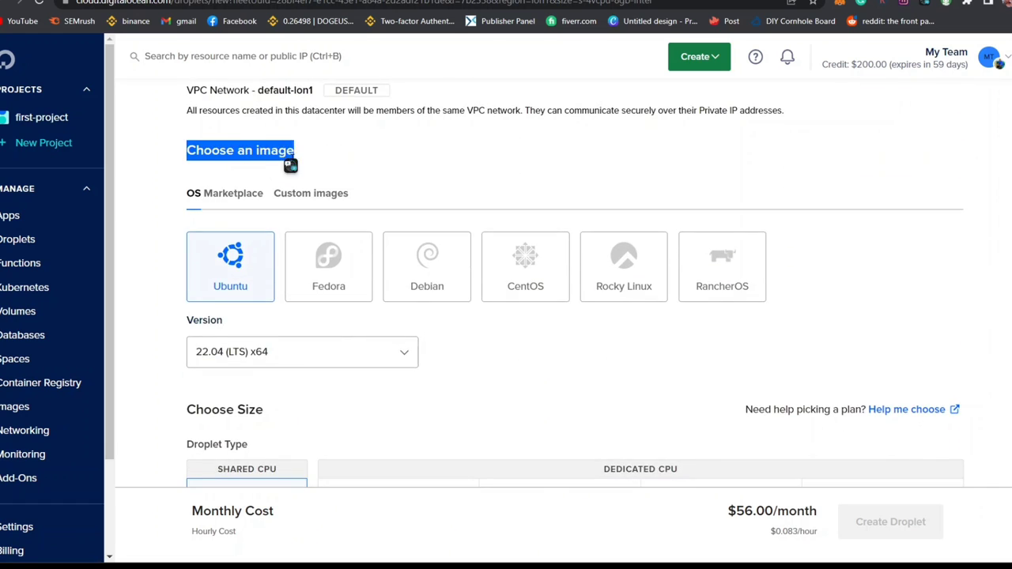
pyautogui.click(291, 165)
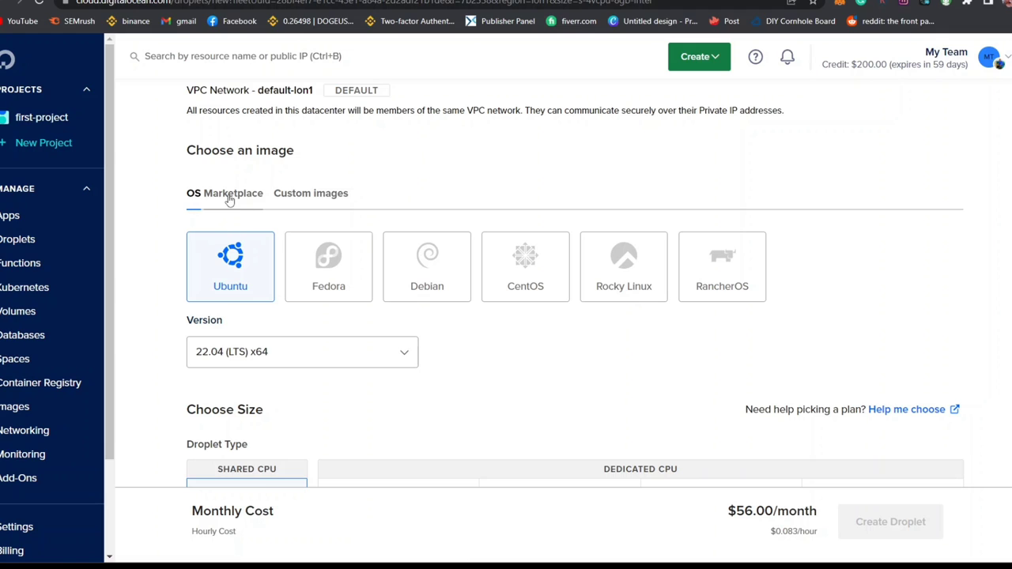
# Step: Search the OS Marketplace for 'wordpress' and pick the WordPress 5.8 on Ubuntu 20.04 image
pyautogui.click(228, 200)
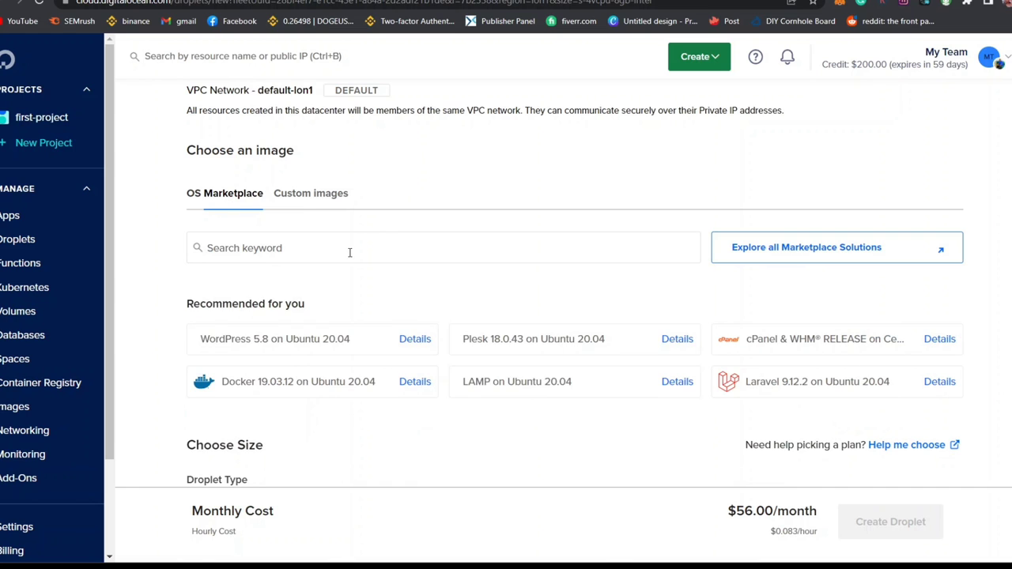
pyautogui.click(345, 249)
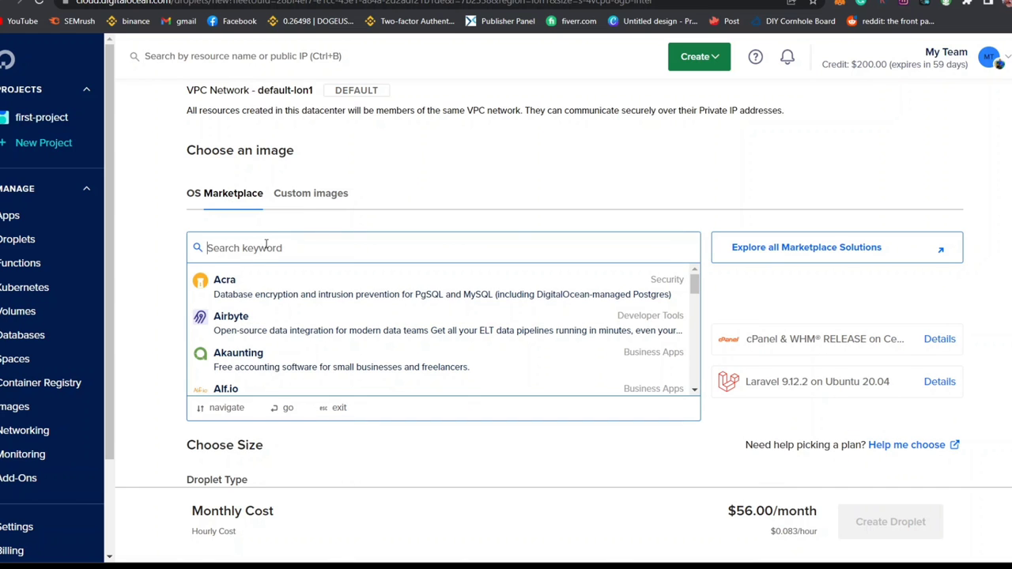
pyautogui.write('word')
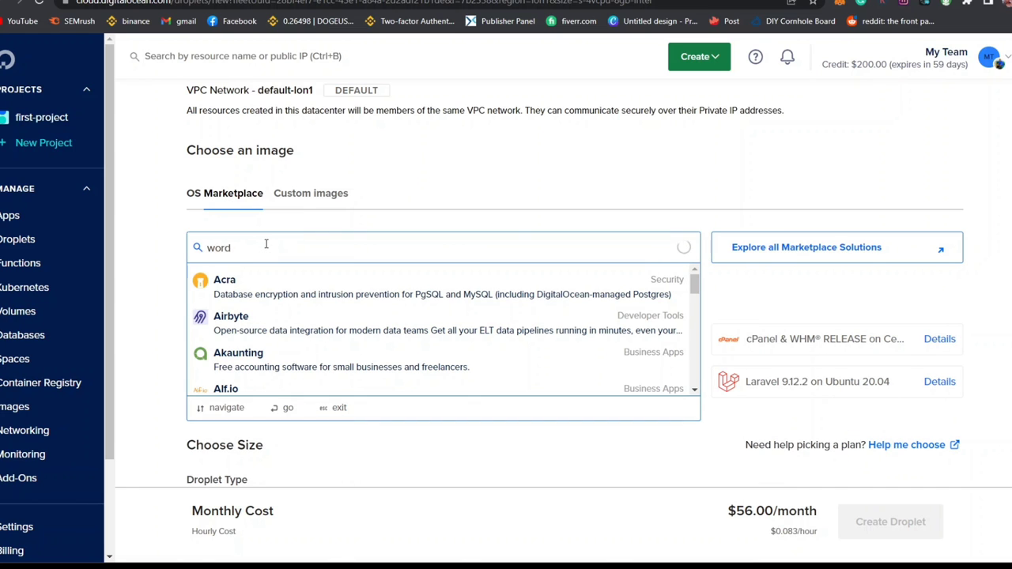
pyautogui.write('pres')
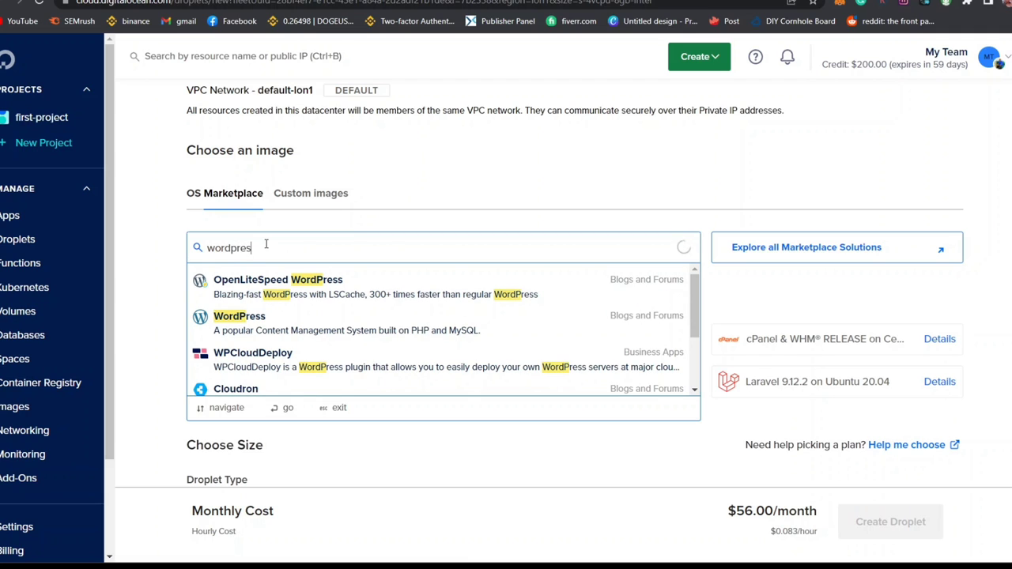
pyautogui.write('s')
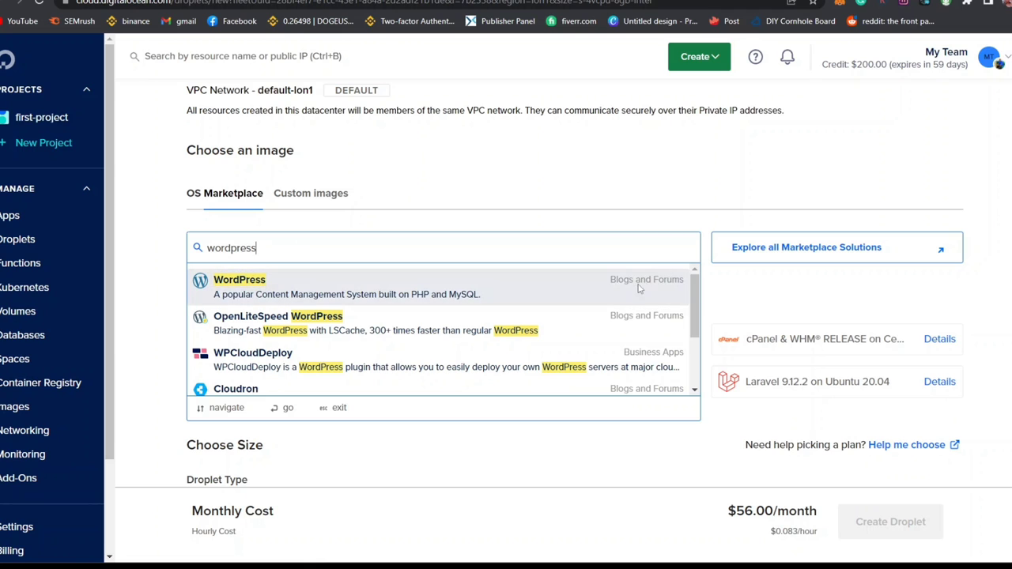
pyautogui.click(393, 299)
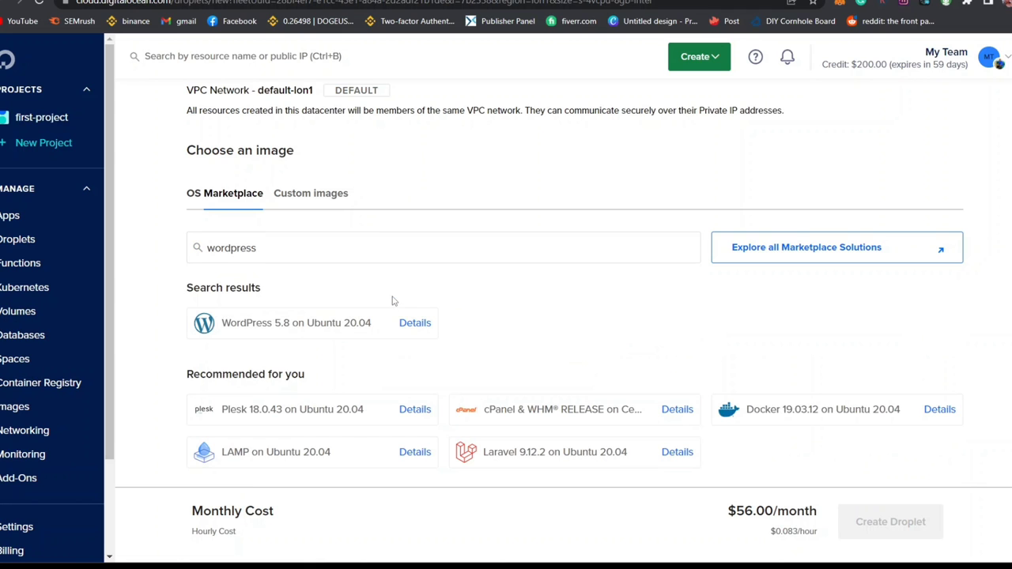
pyautogui.scroll(-7, 393, 301)
pyautogui.scroll(2, 575, 284)
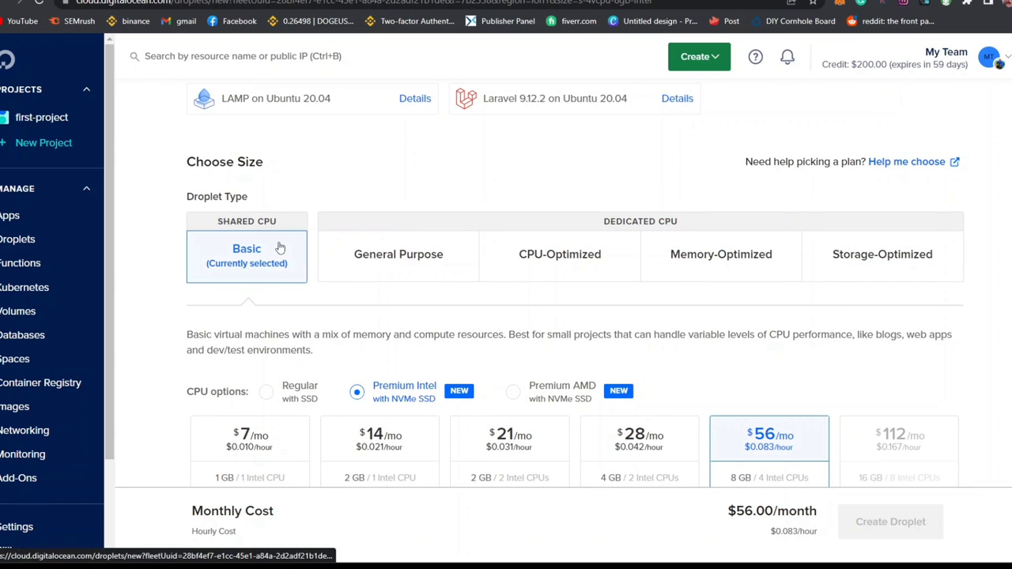
# Step: Choose the Basic Regular SSD plan at $12/mo with 2 GB and 1 CPU
pyautogui.scroll(-5, 183, 126)
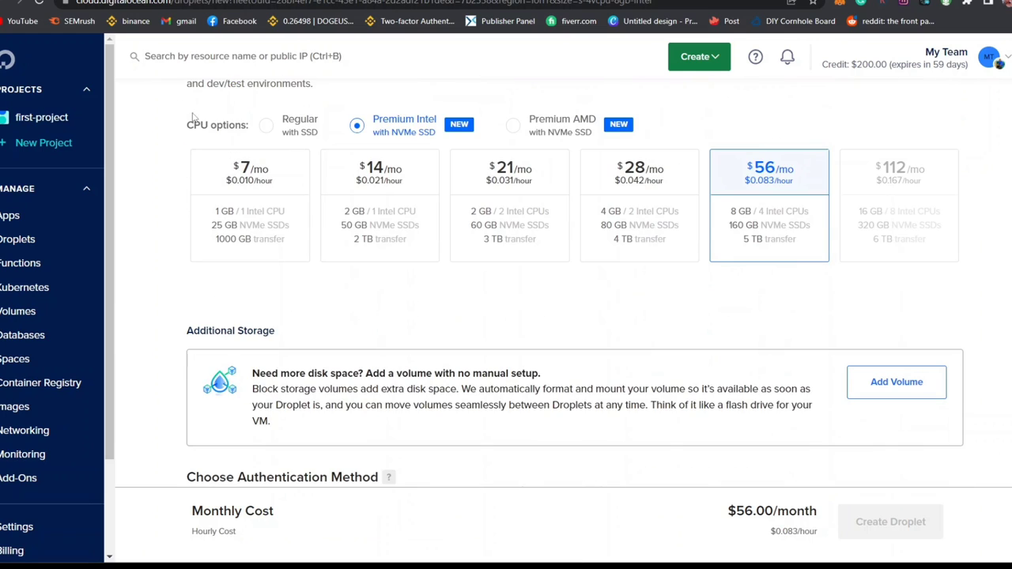
pyautogui.click(265, 133)
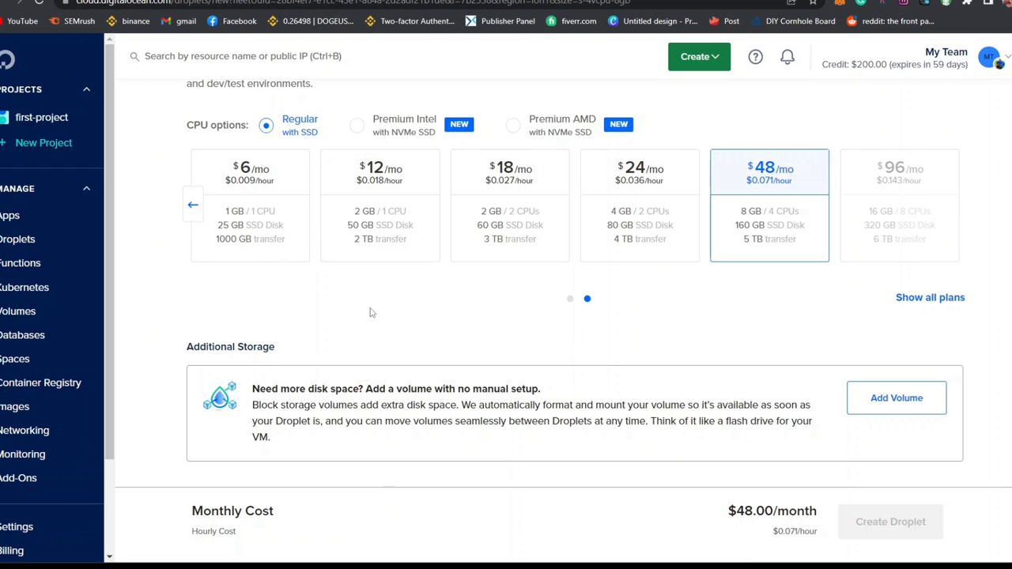
pyautogui.click(385, 173)
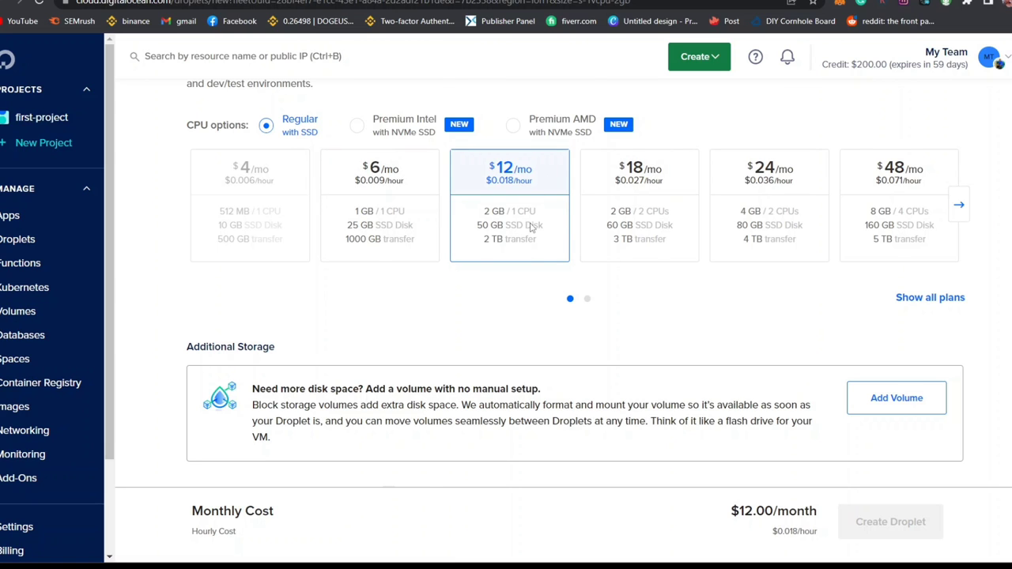
# Step: Check the $200.00 account credit, then scroll down to Authentication
pyautogui.scroll(1, 576, 407)
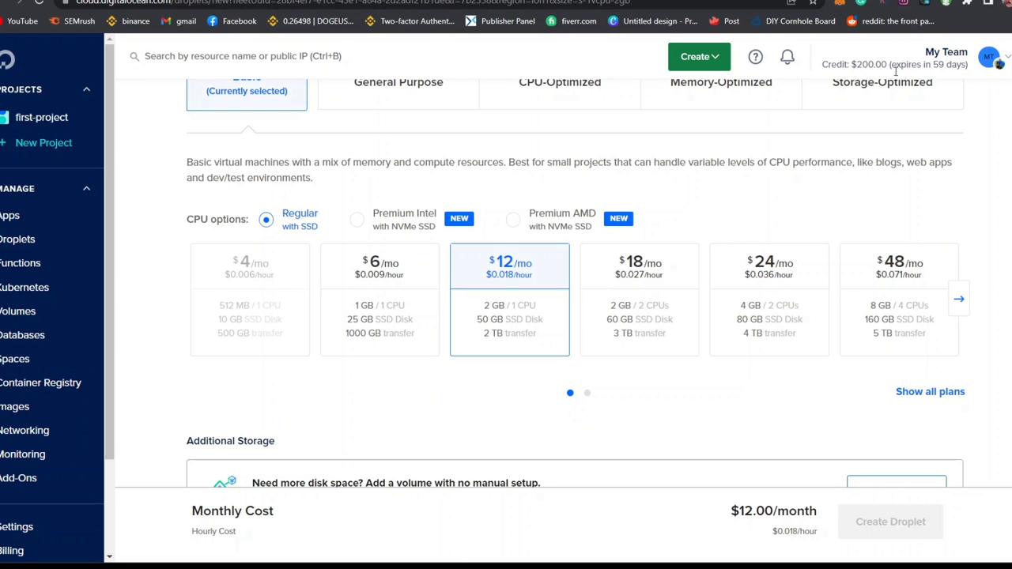
pyautogui.doubleClick(870, 64)
pyautogui.click(800, 144)
pyautogui.scroll(2, 457, 396)
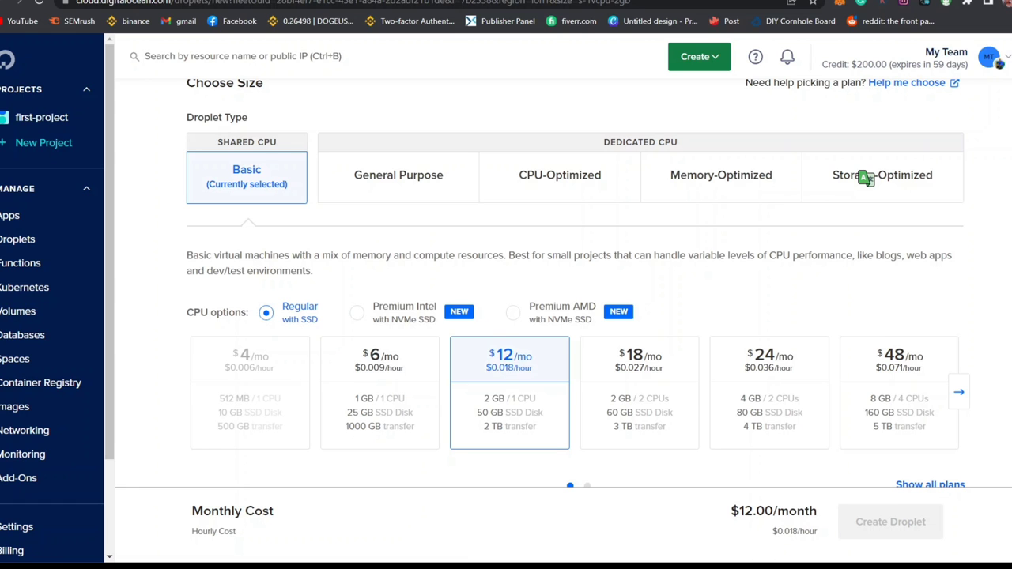
pyautogui.scroll(-3, 865, 177)
pyautogui.scroll(1, 866, 71)
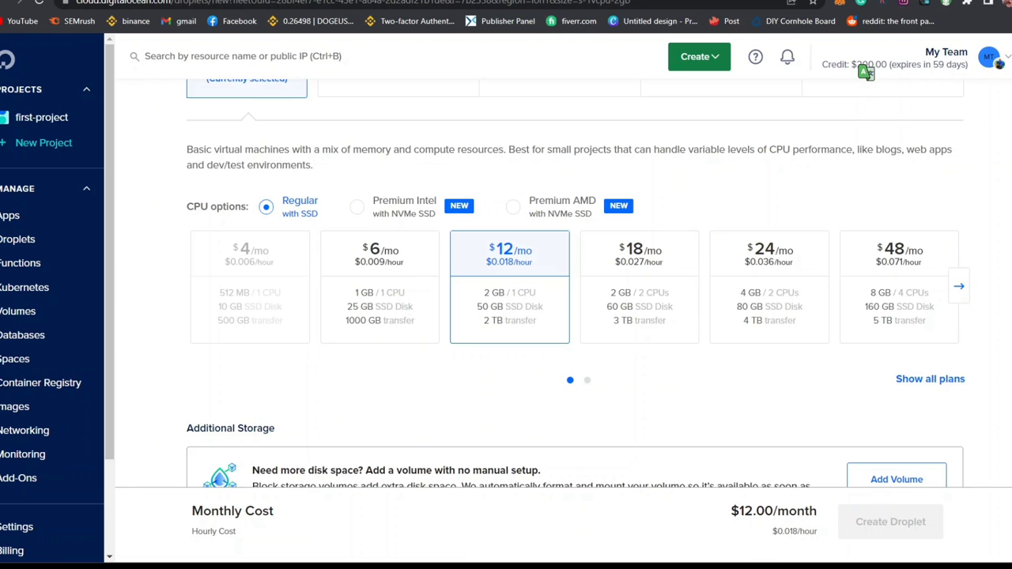
pyautogui.scroll(-1, 866, 71)
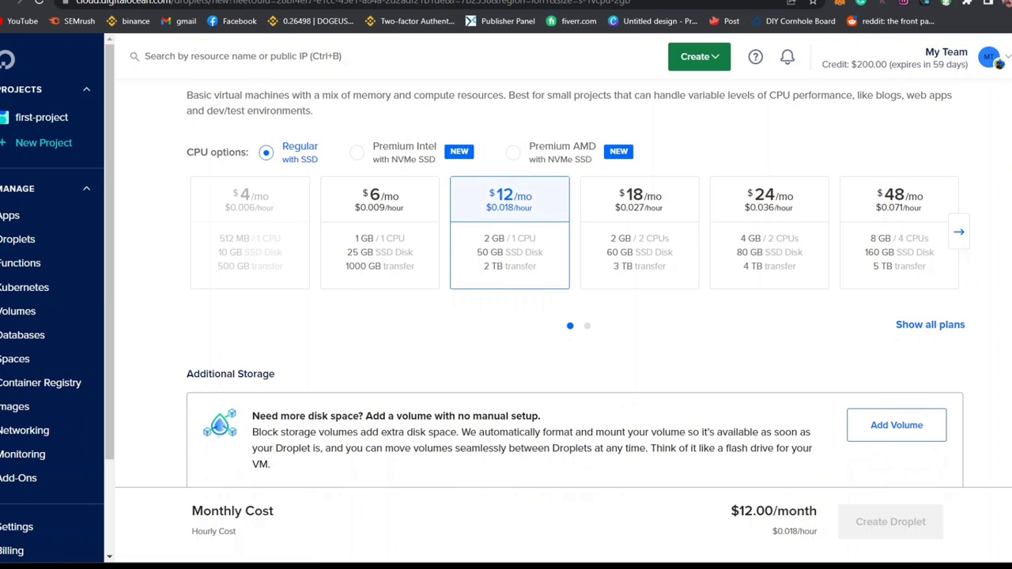
pyautogui.scroll(-8, 575, 285)
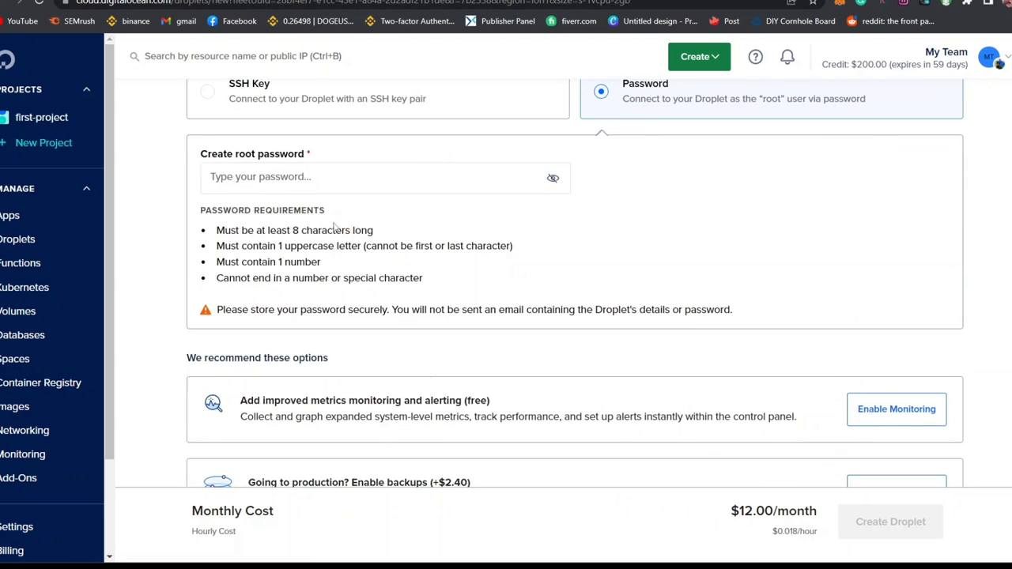
# Step: Paste a strong root password and create the droplet
pyautogui.click(281, 187)
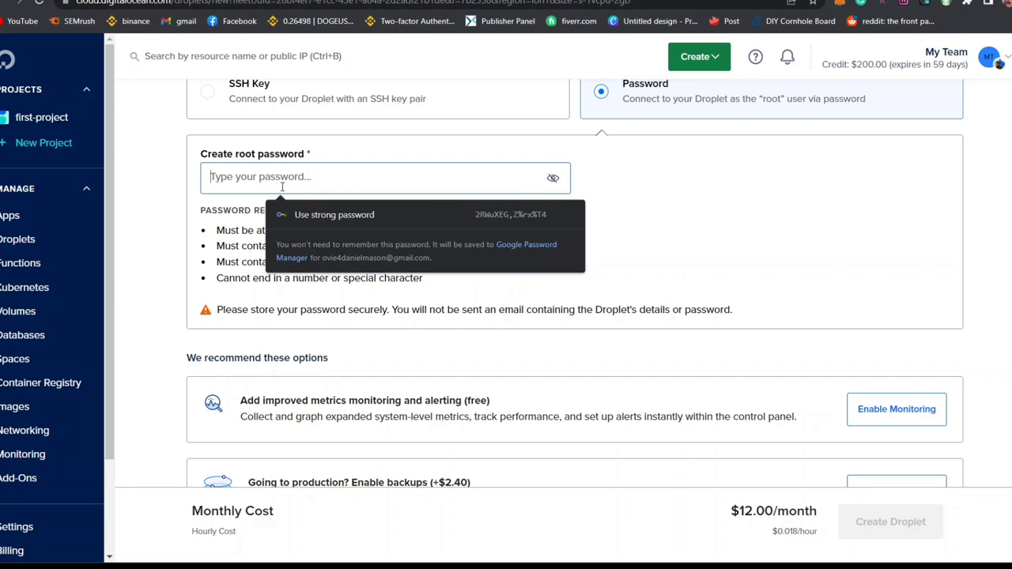
pyautogui.hotkey('ctrl', 'v')
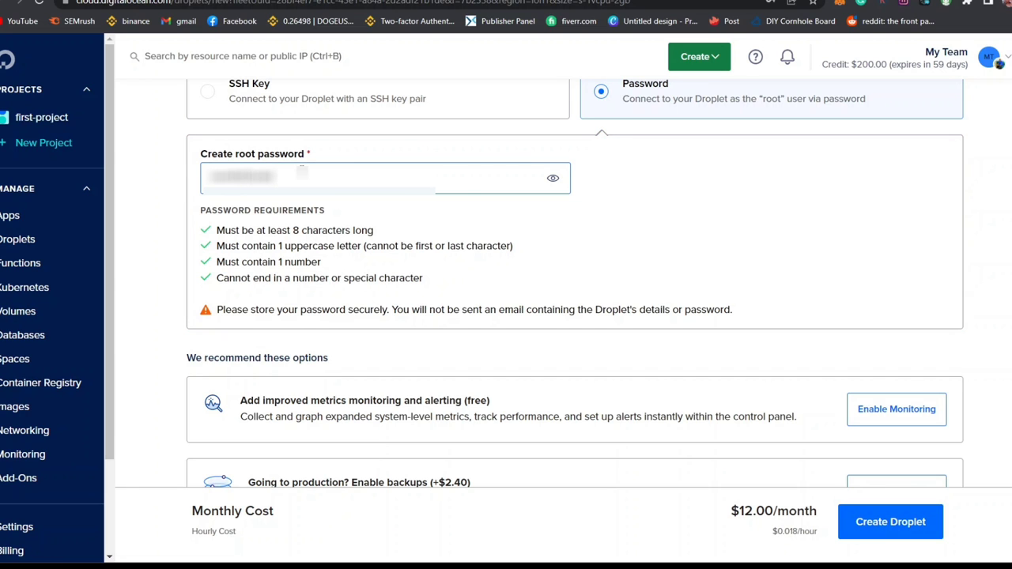
pyautogui.scroll(-2, 575, 285)
pyautogui.scroll(1, 575, 285)
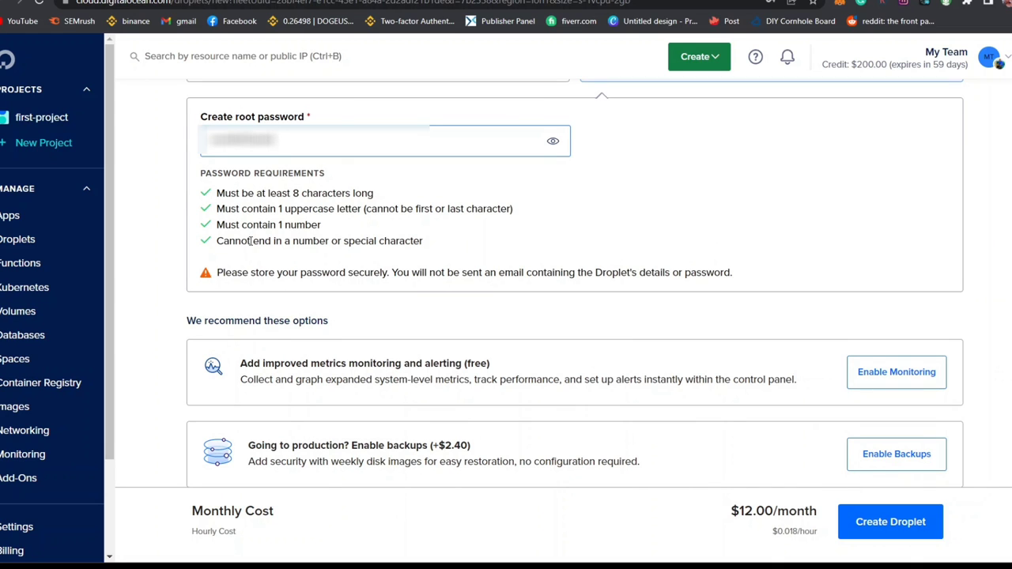
pyautogui.scroll(-5, 298, 186)
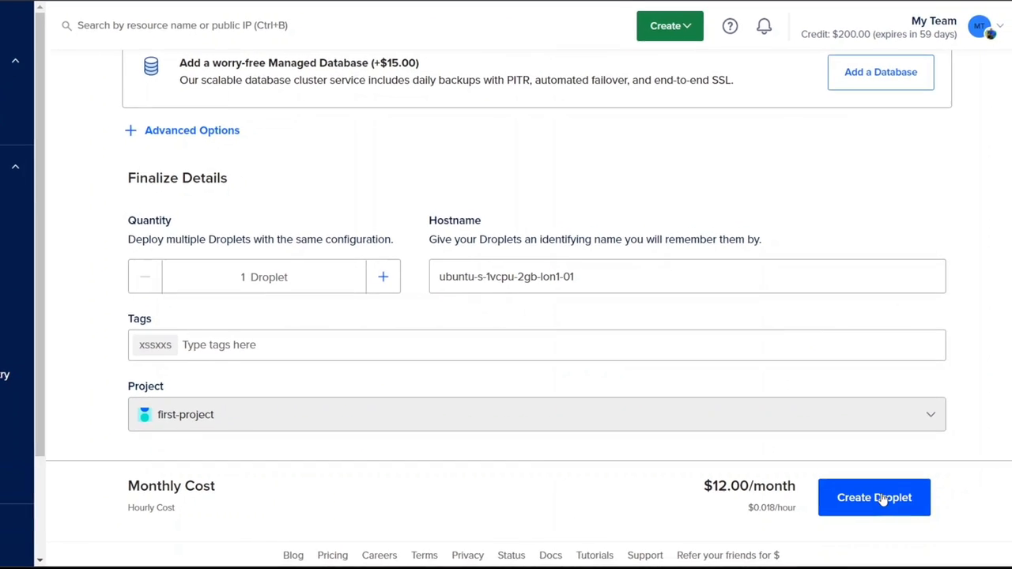
pyautogui.click(882, 498)
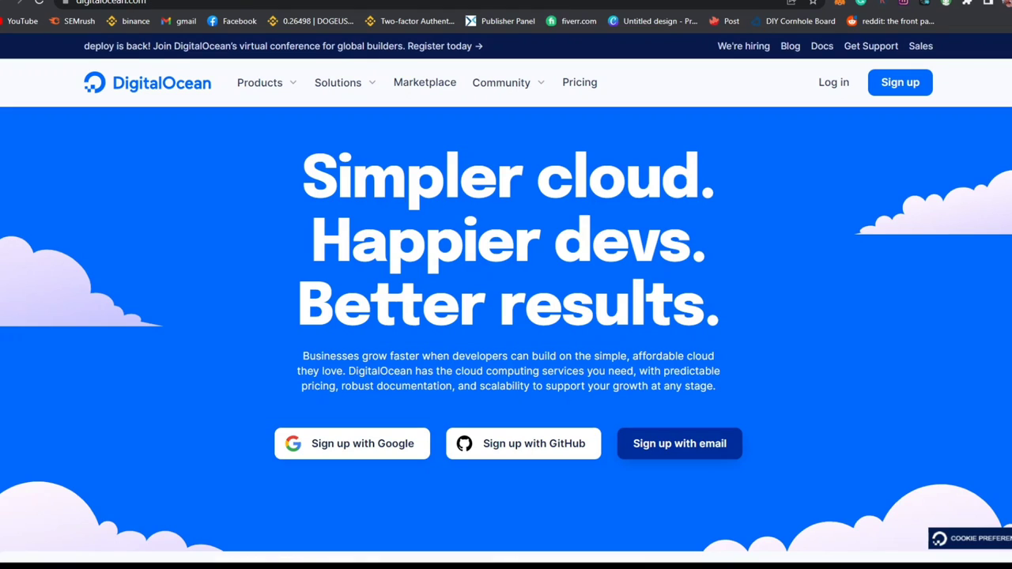
# Step: Scroll down the DigitalOcean homepage
pyautogui.scroll(-5, 506, 316)
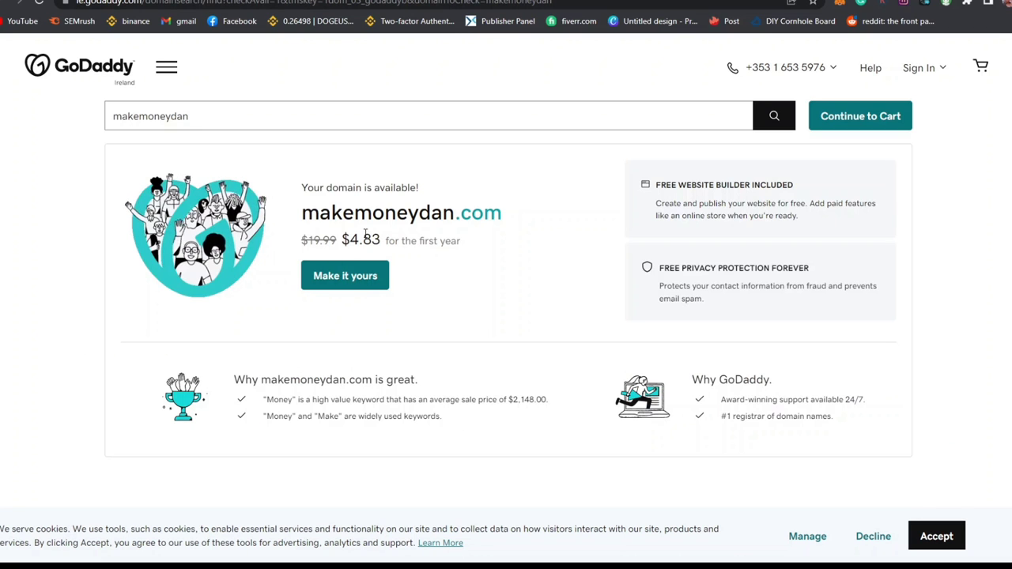
# Step: Compare the $4.83 price with Namecheap and add Full Domain Protection, bringing the subtotal to 14.82
pyautogui.moveTo(345, 241); pyautogui.dragTo(440, 242)
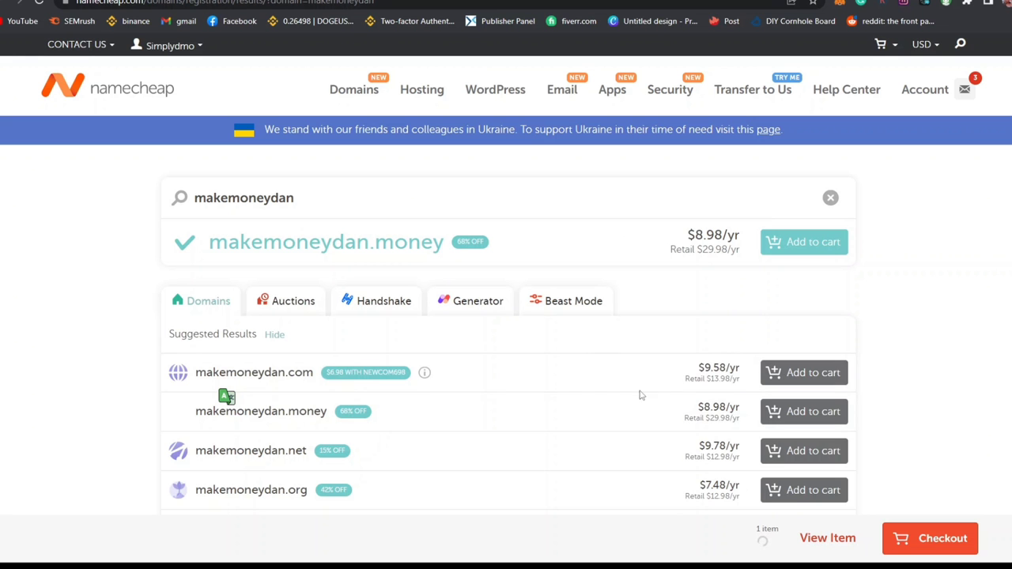
pyautogui.moveTo(684, 366); pyautogui.dragTo(711, 398)
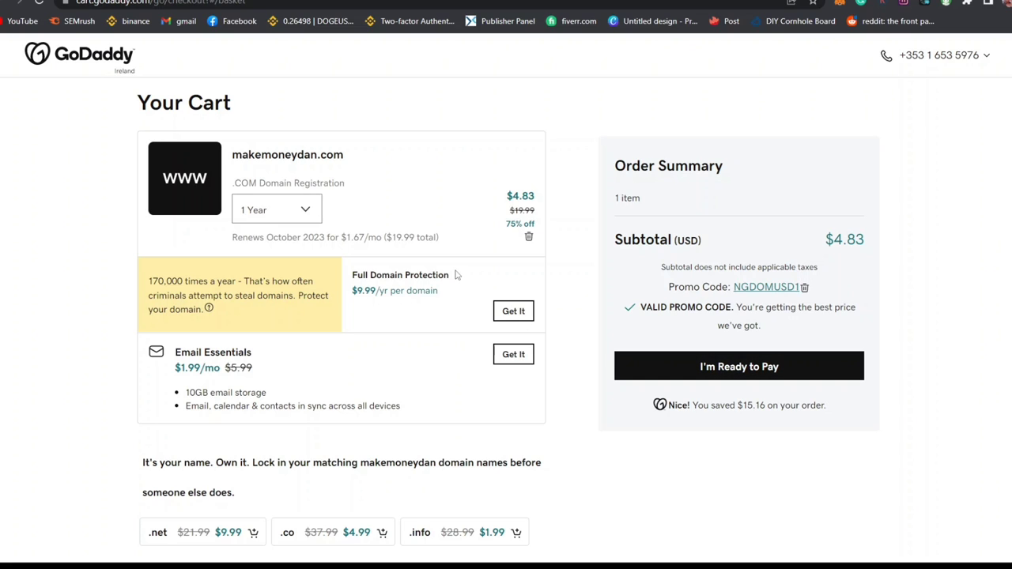
pyautogui.moveTo(455, 275); pyautogui.dragTo(353, 291)
pyautogui.click(417, 342)
pyautogui.click(514, 312)
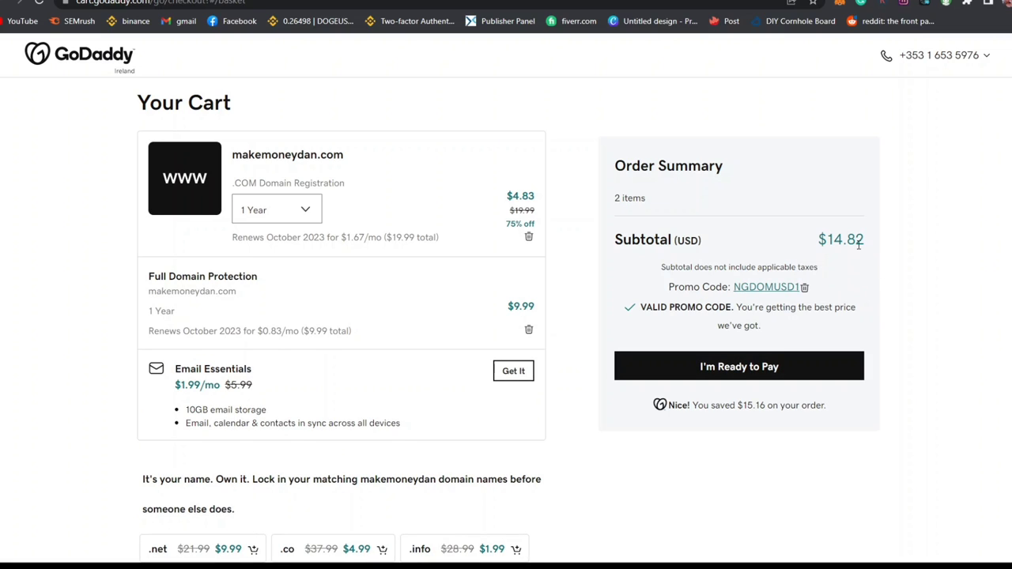
pyautogui.moveTo(865, 245); pyautogui.dragTo(828, 239)
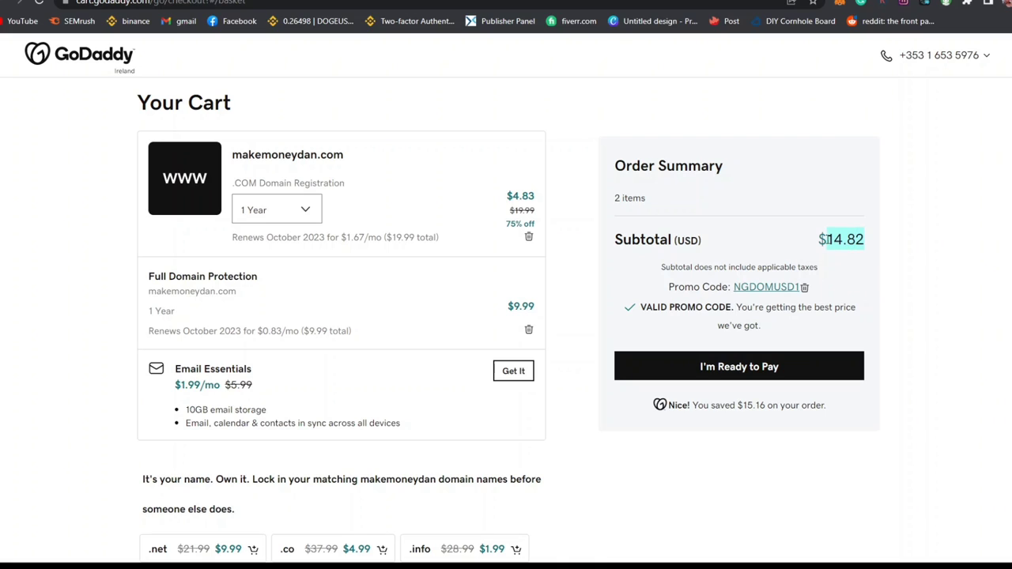
pyautogui.click(865, 279)
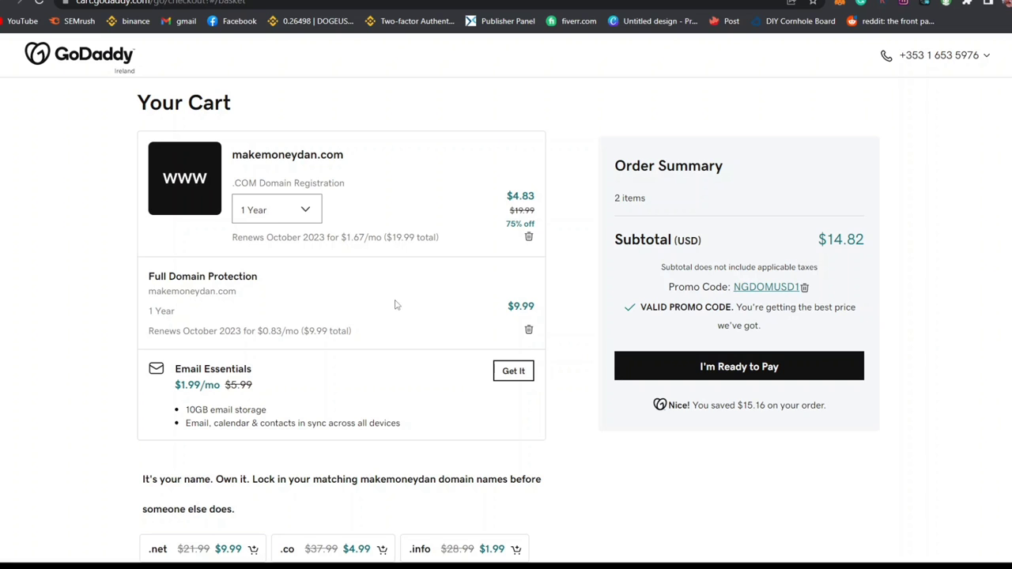
# Step: Pay for the makemoneydan.com order and continue past the thank-you confirmation
pyautogui.click(735, 369)
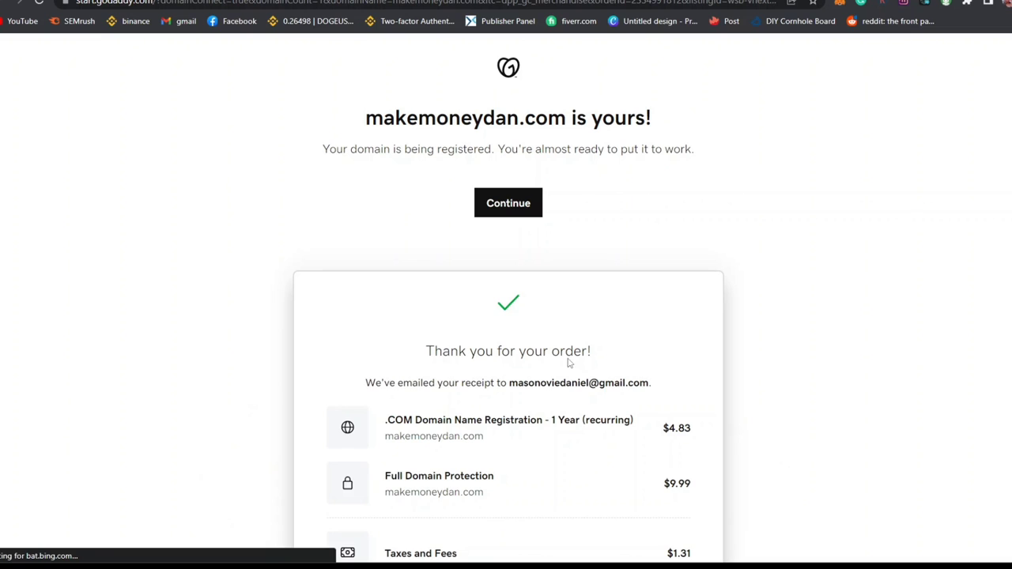
pyautogui.scroll(-1, 568, 363)
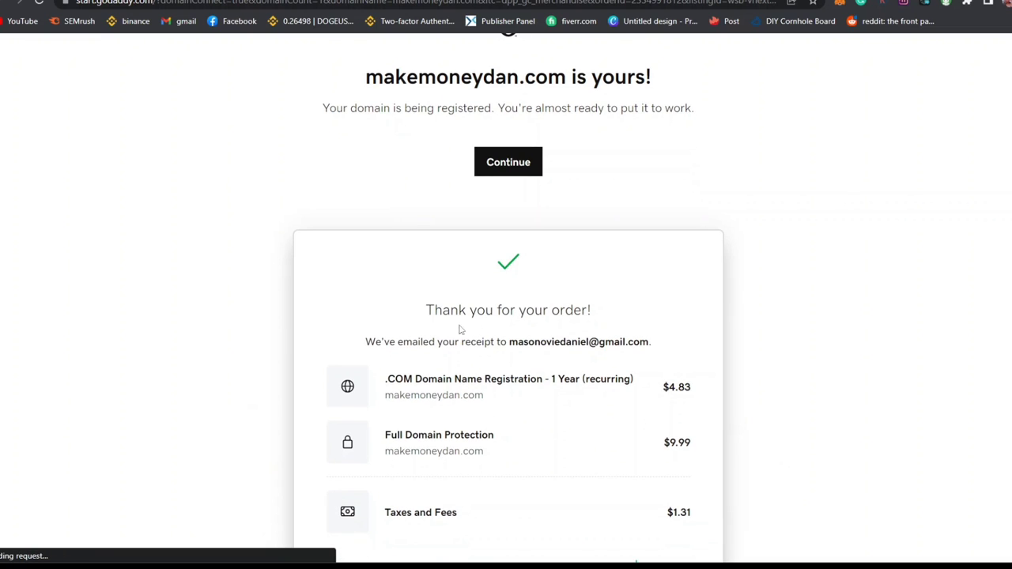
pyautogui.moveTo(436, 310); pyautogui.dragTo(610, 336)
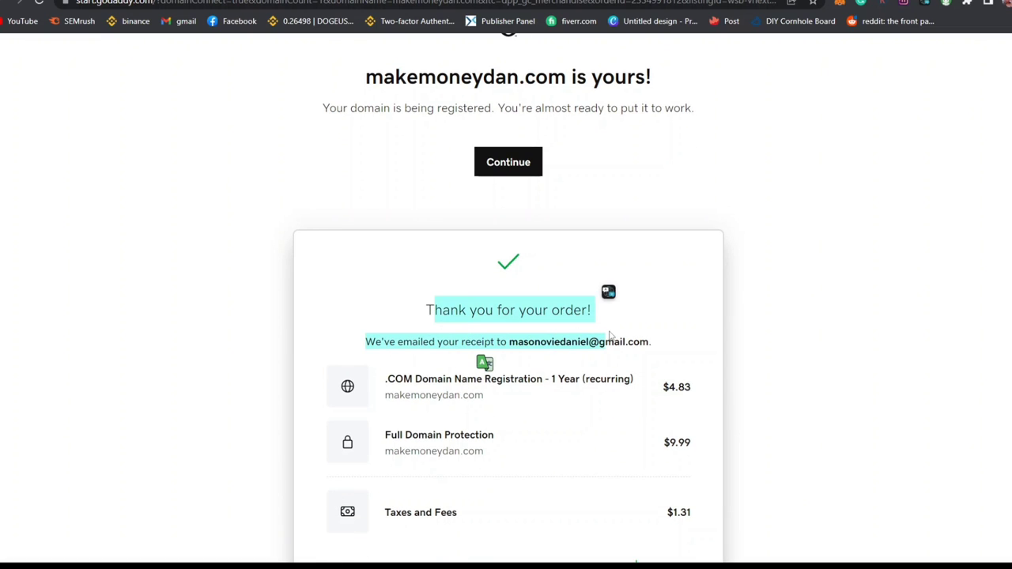
pyautogui.click(440, 341)
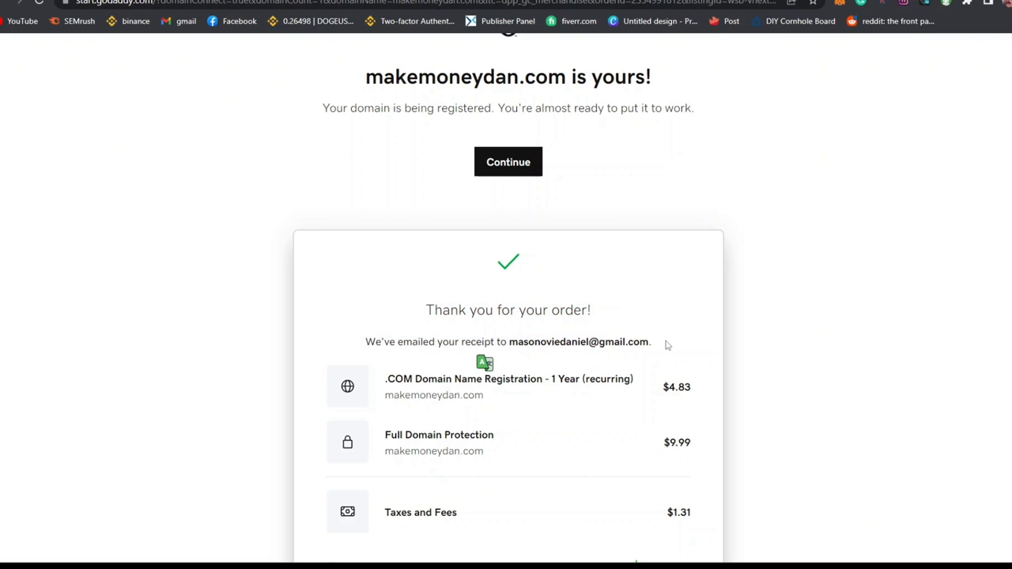
pyautogui.click(522, 164)
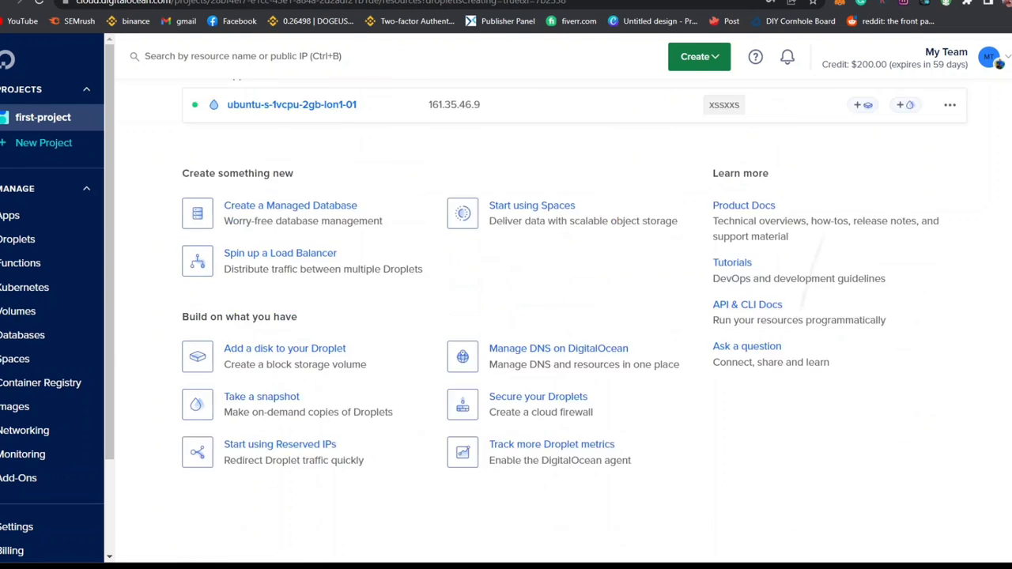
# Step: Copy the droplet's IP address 161.35.46.9 from the first-project page
pyautogui.scroll(2, 553, 316)
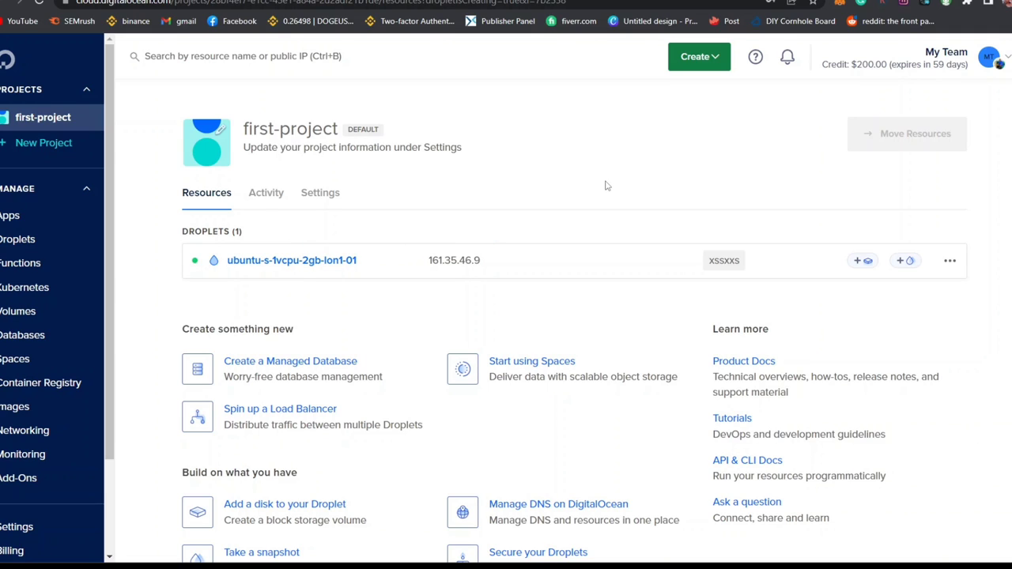
pyautogui.moveTo(442, 263)
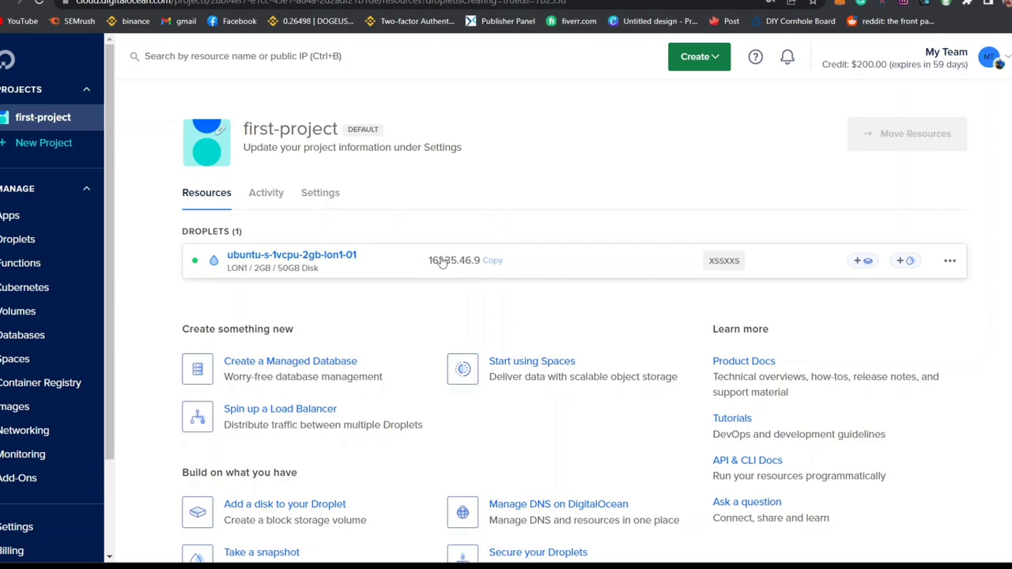
pyautogui.click(488, 263)
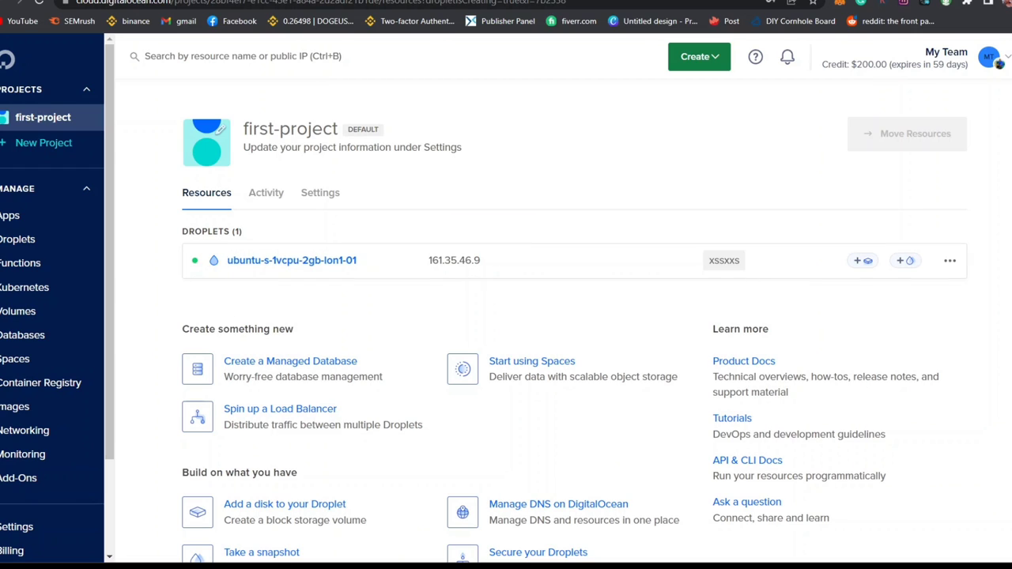
# Step: Open DNS management for makemoneydan.com in GoDaddy and locate the parked A @ record
pyautogui.hotkey('ctrl', 'Tab')
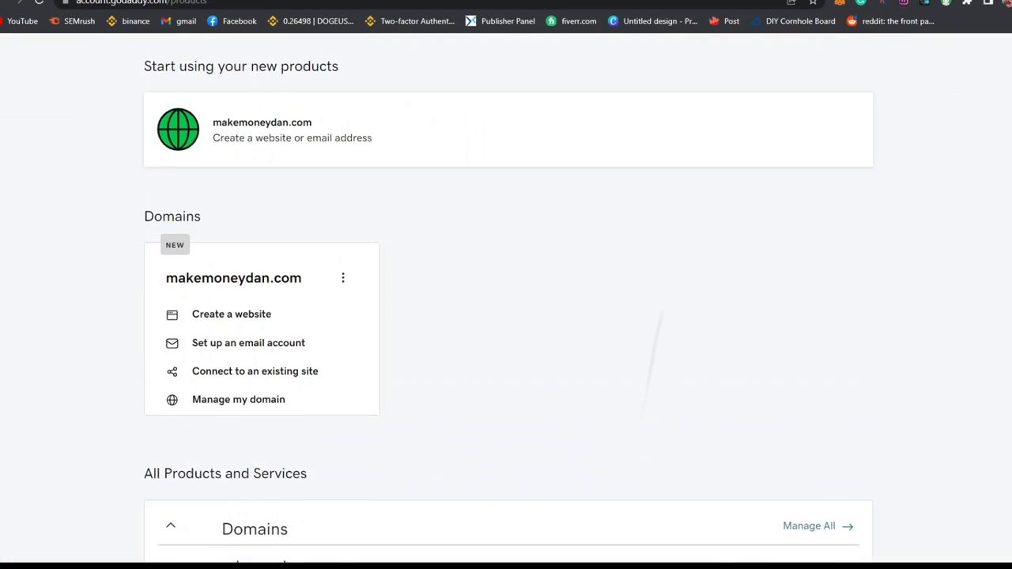
pyautogui.scroll(-5, 506, 316)
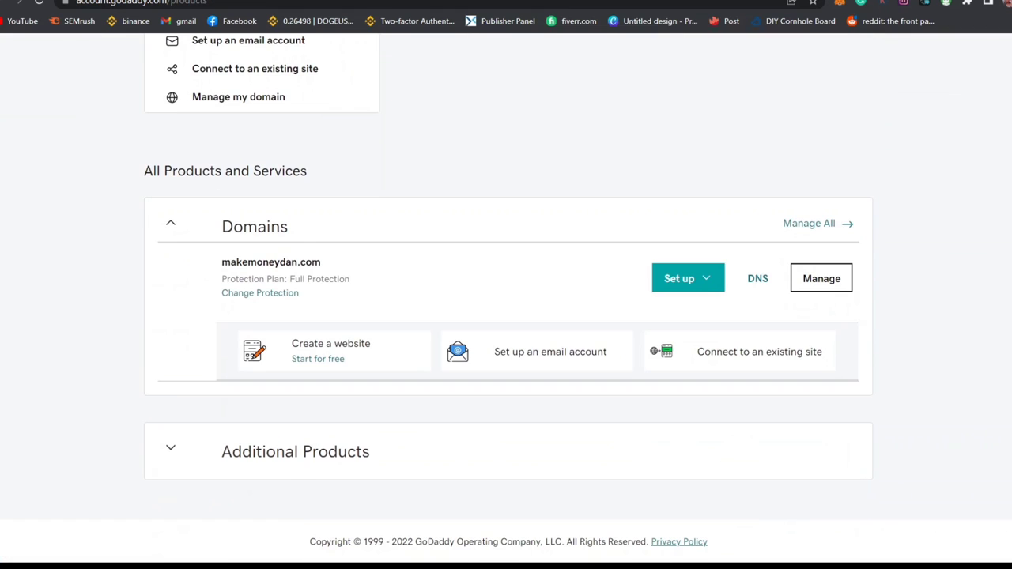
pyautogui.click(757, 282)
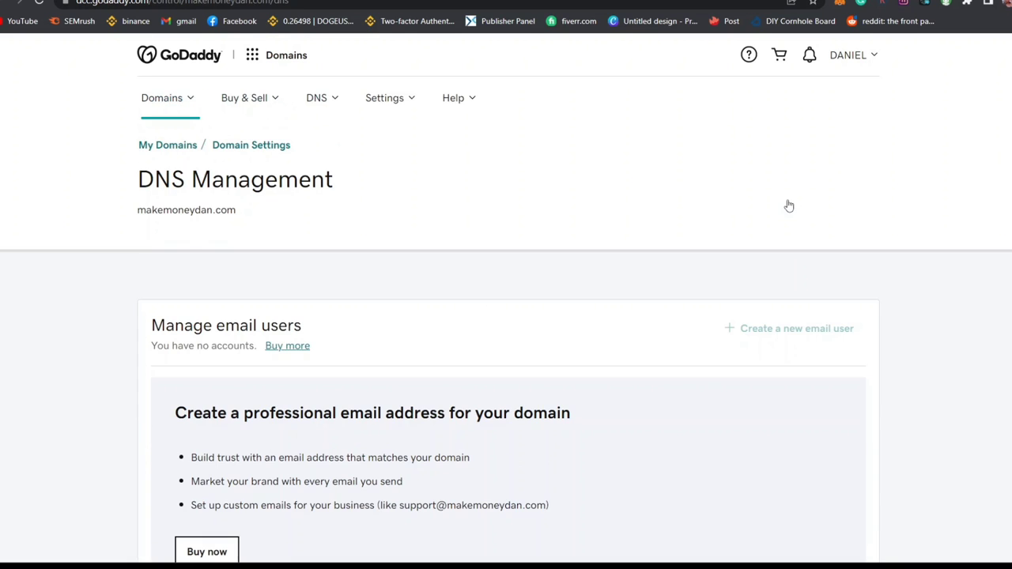
pyautogui.scroll(-6, 788, 205)
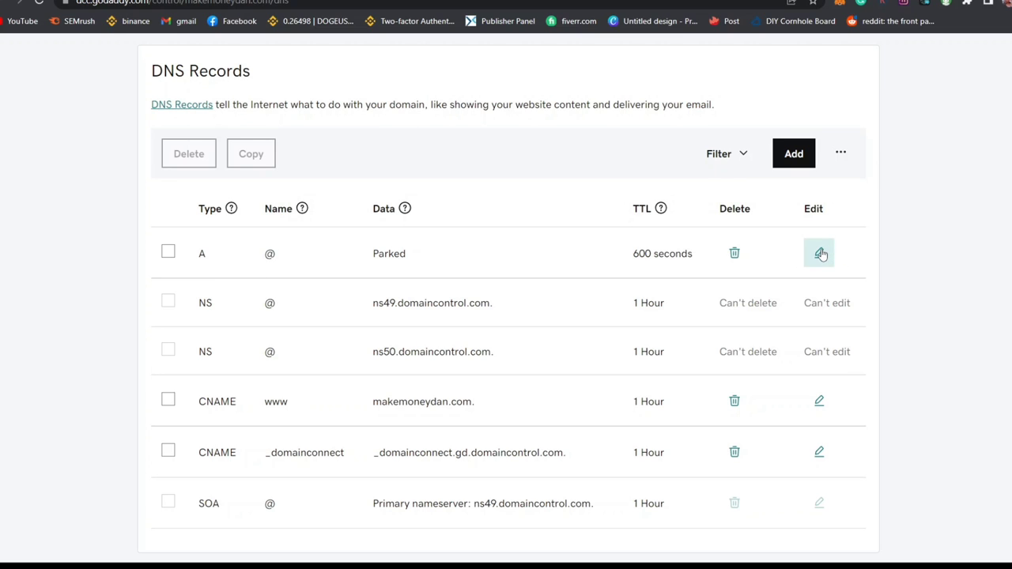
pyautogui.moveTo(191, 257); pyautogui.dragTo(273, 257)
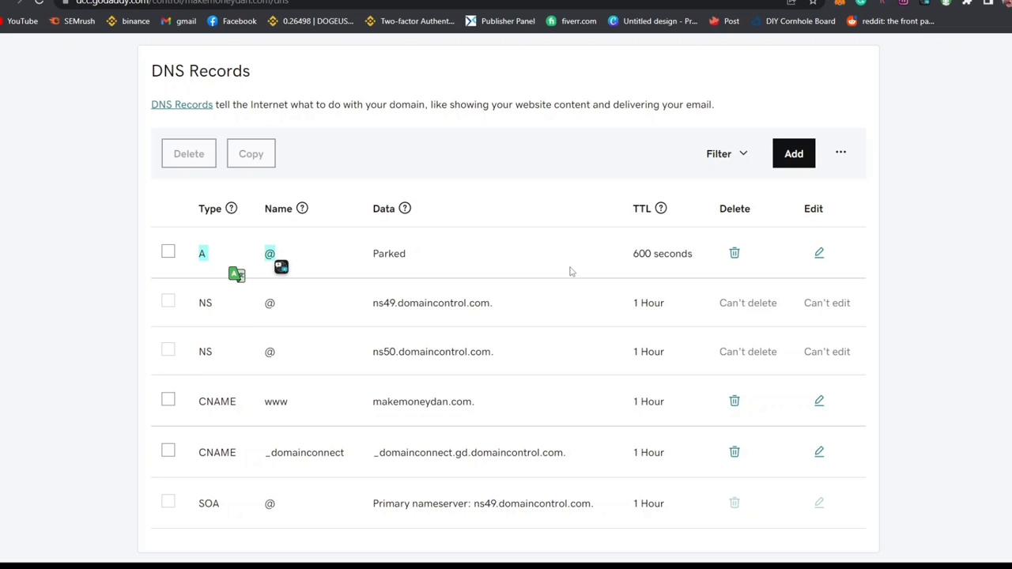
# Step: Replace the A @ record's Parked value with 161.35.46.9 and save it
pyautogui.click(819, 253)
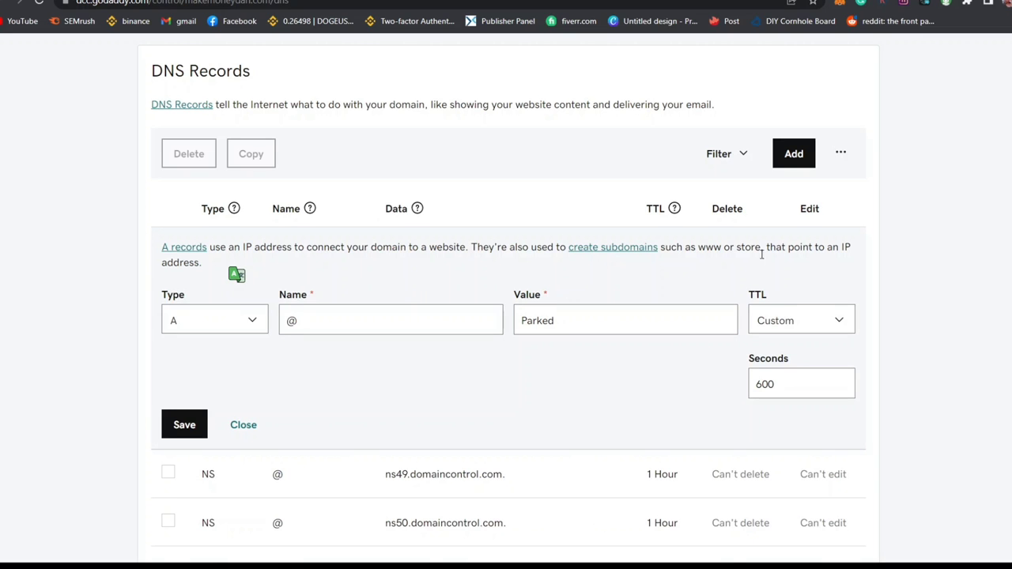
pyautogui.doubleClick(560, 314)
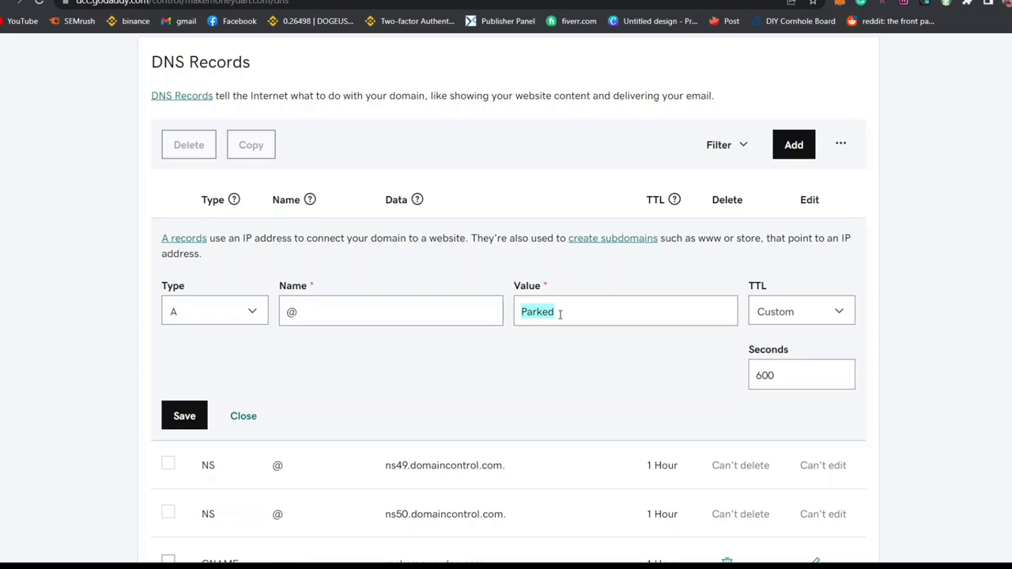
pyautogui.write('161.35.46.9')
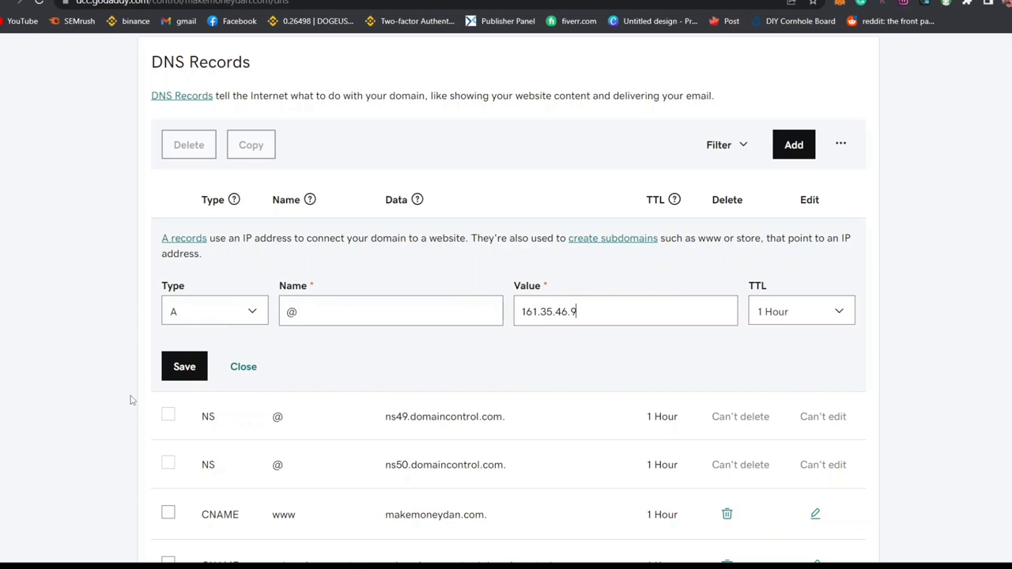
pyautogui.click(180, 378)
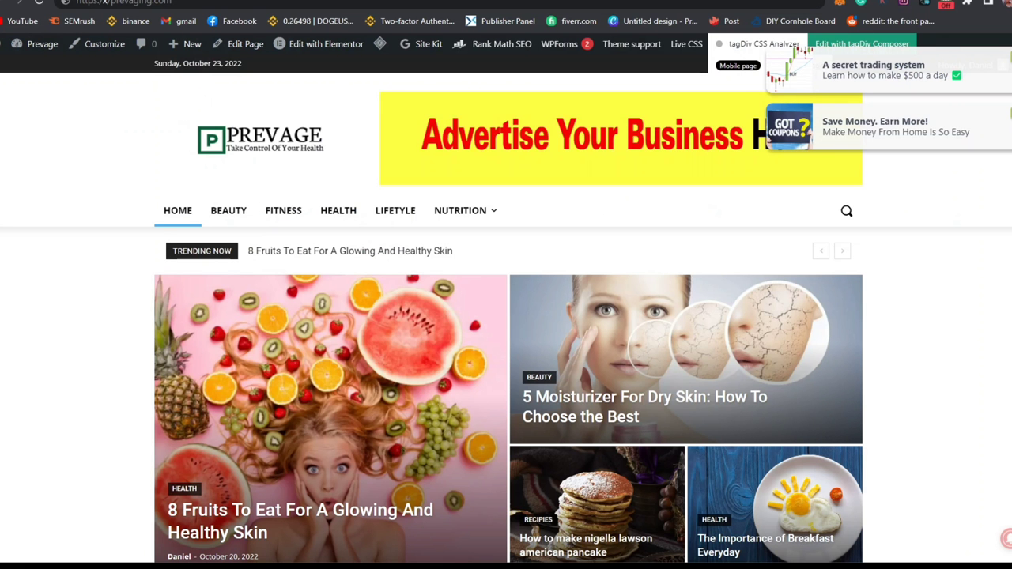
# Step: Load makemoneydan.com in a new tab and reload it to see whether it resolves
pyautogui.scroll(-5, 506, 308)
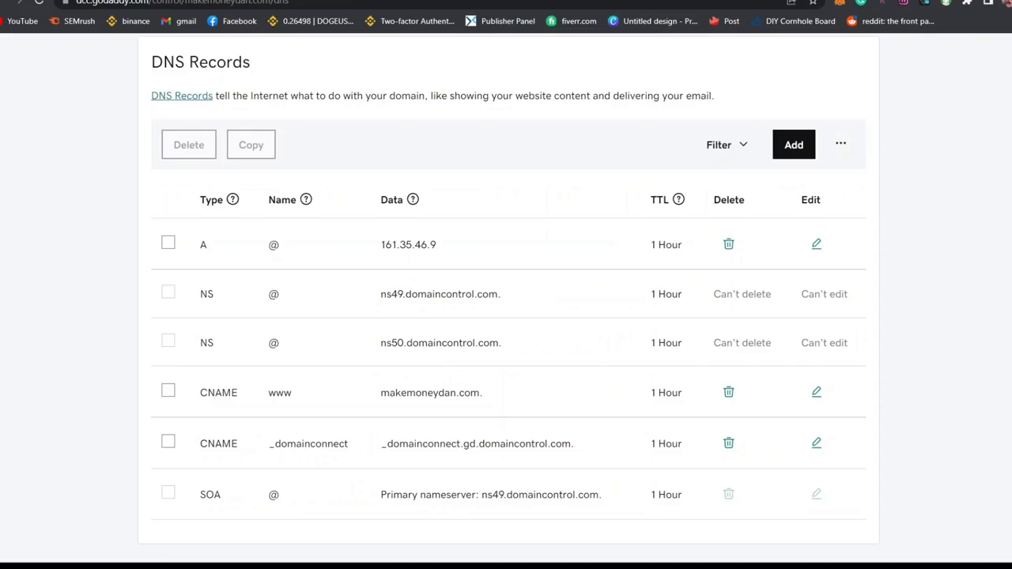
pyautogui.click(891, 12)
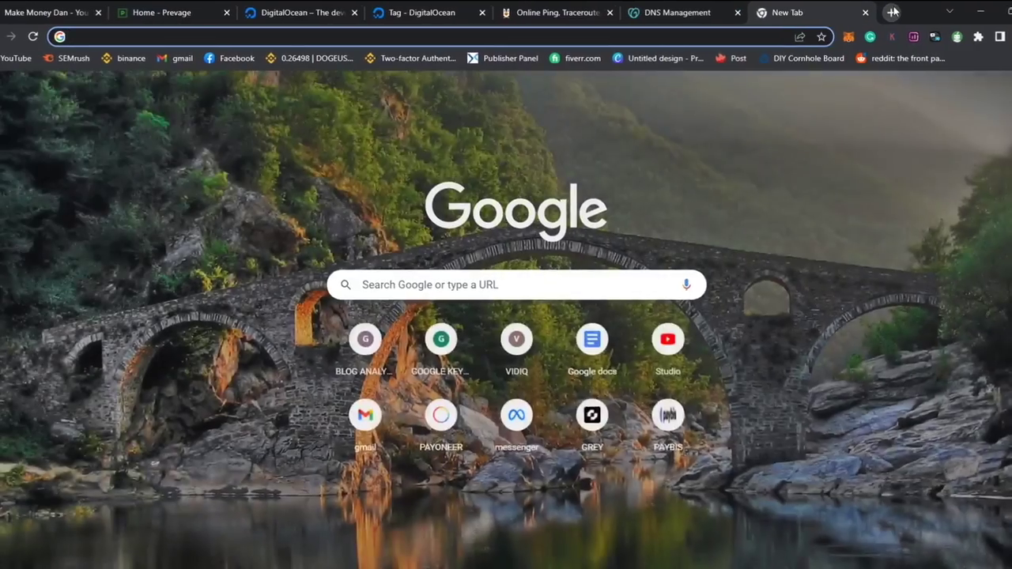
pyautogui.write('ma')
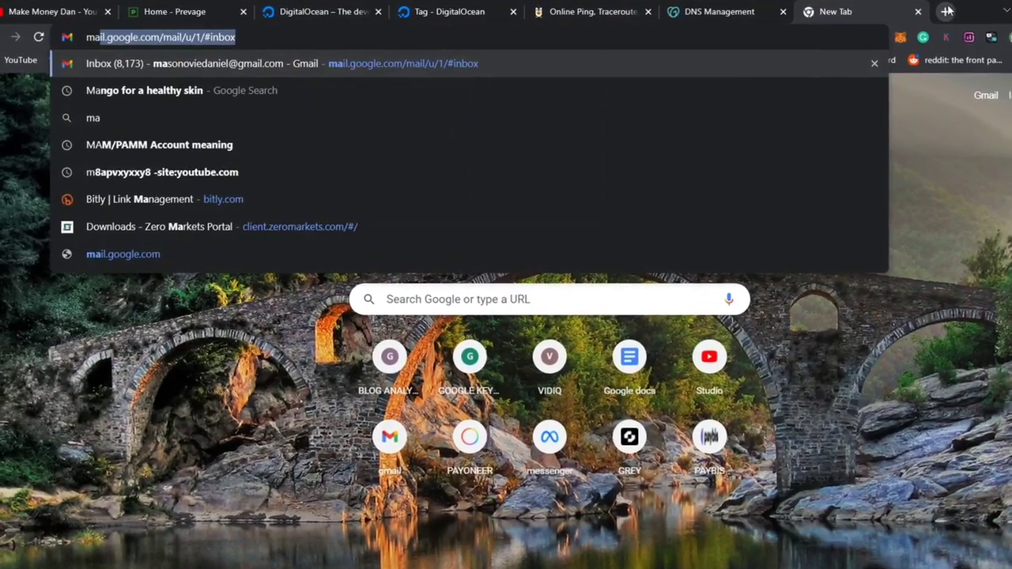
pyautogui.write('kemoneydan.com')
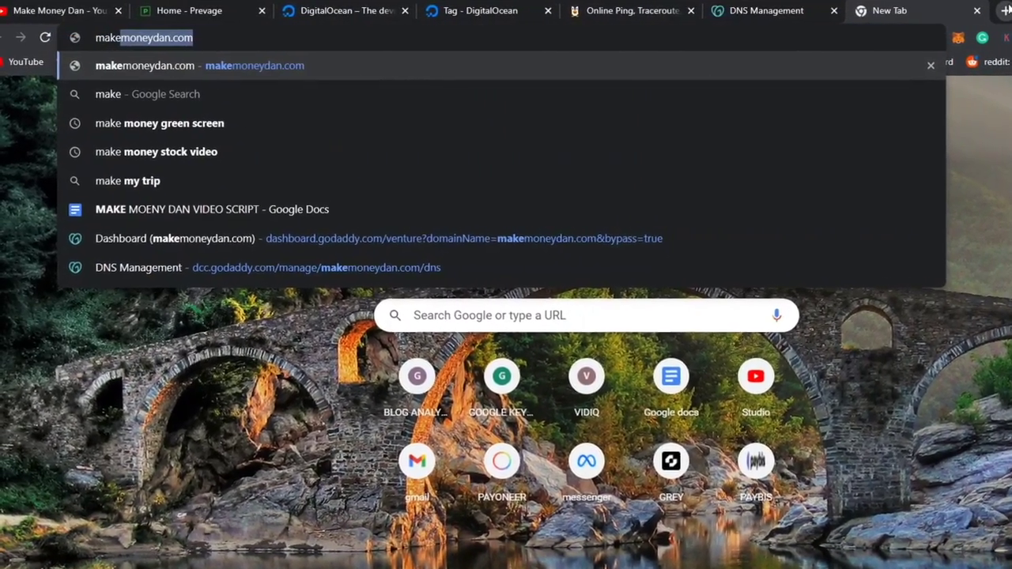
pyautogui.press('Return')
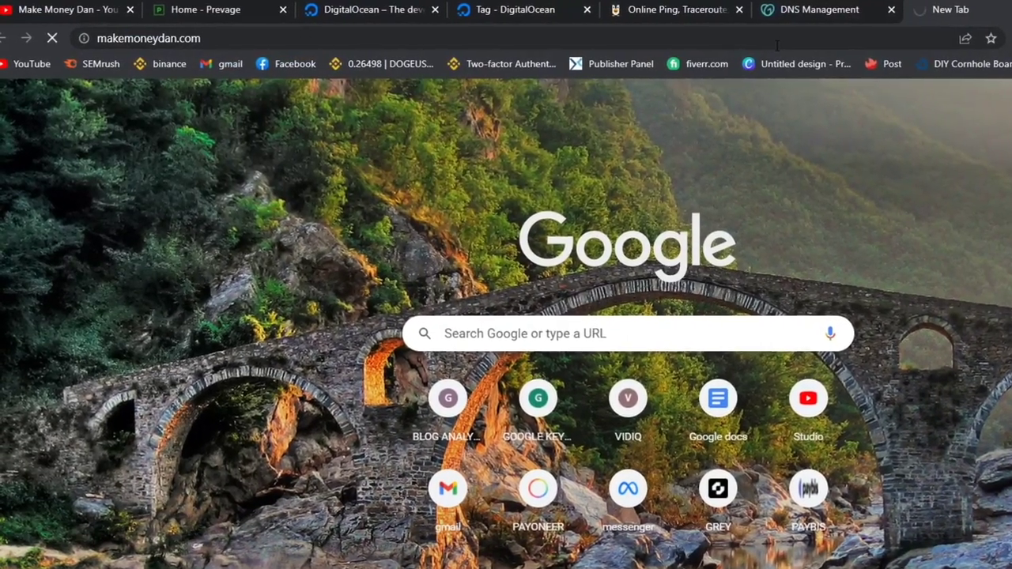
pyautogui.hotkey('ctrl', 'r')
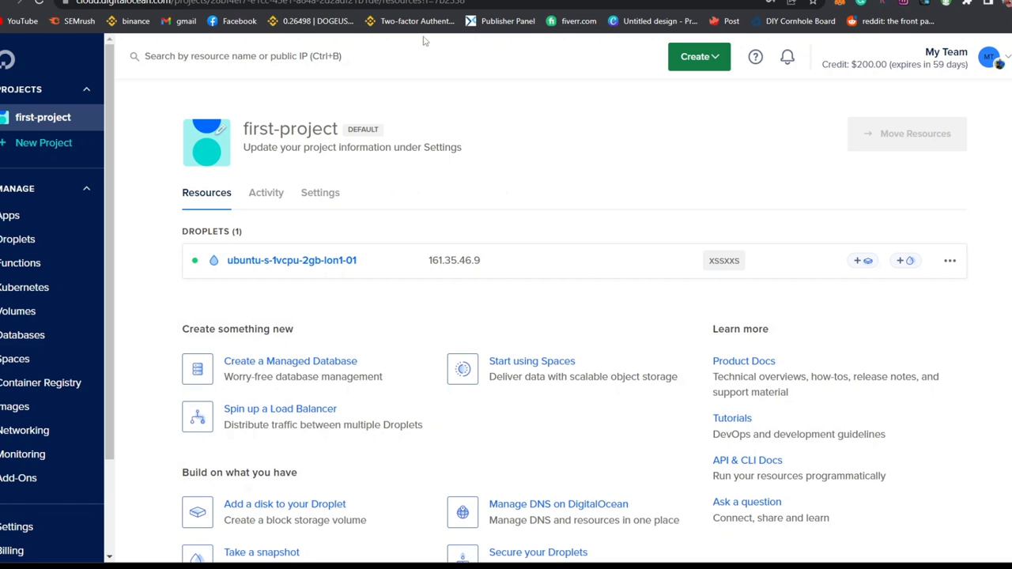
# Step: Open droplet ubuntu-s-1vcpu-2gb-lon1-01 and launch its web console
pyautogui.click(289, 261)
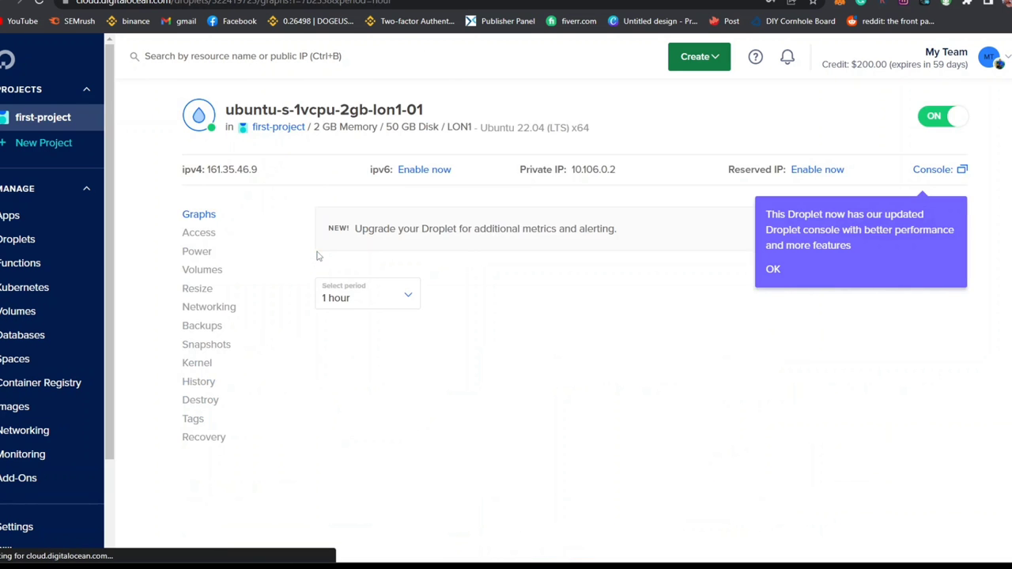
pyautogui.click(961, 171)
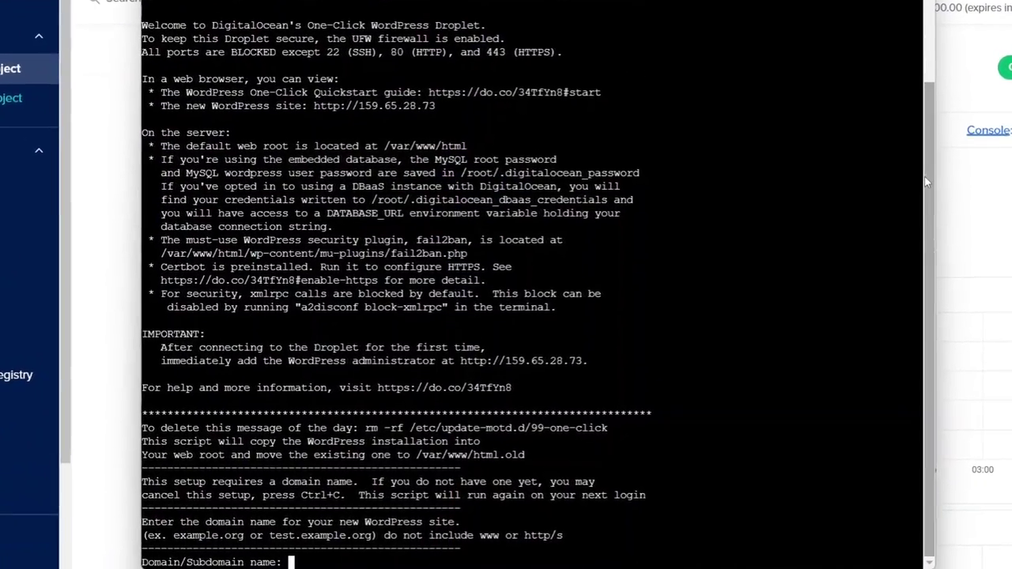
# Step: Enter the domain makemoneydan.com, the admin e-mail address, and username Admin
pyautogui.moveTo(920, 185); pyautogui.dragTo(924, 52)
pyautogui.scroll(-6, 538, 285)
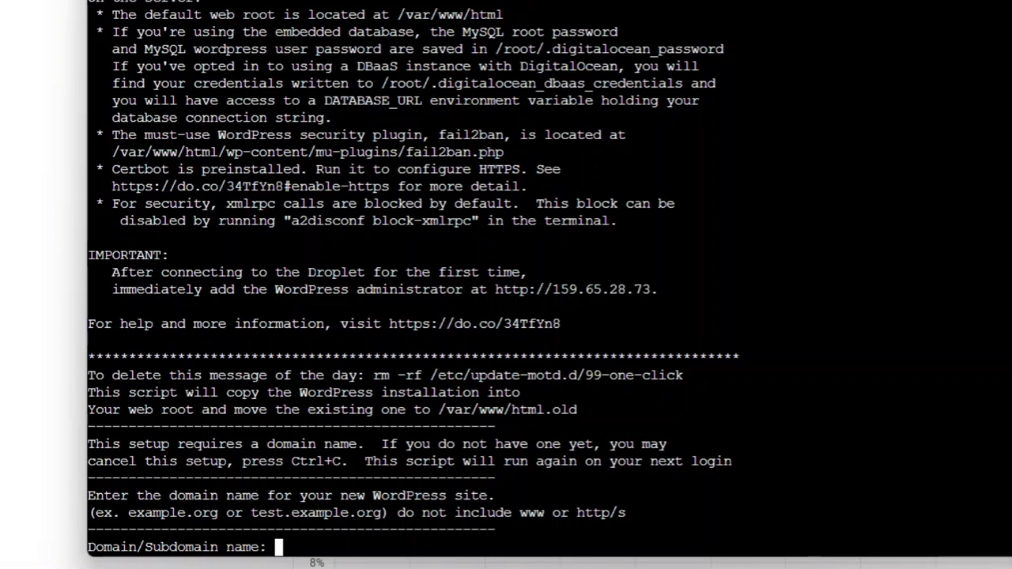
pyautogui.write('ma')
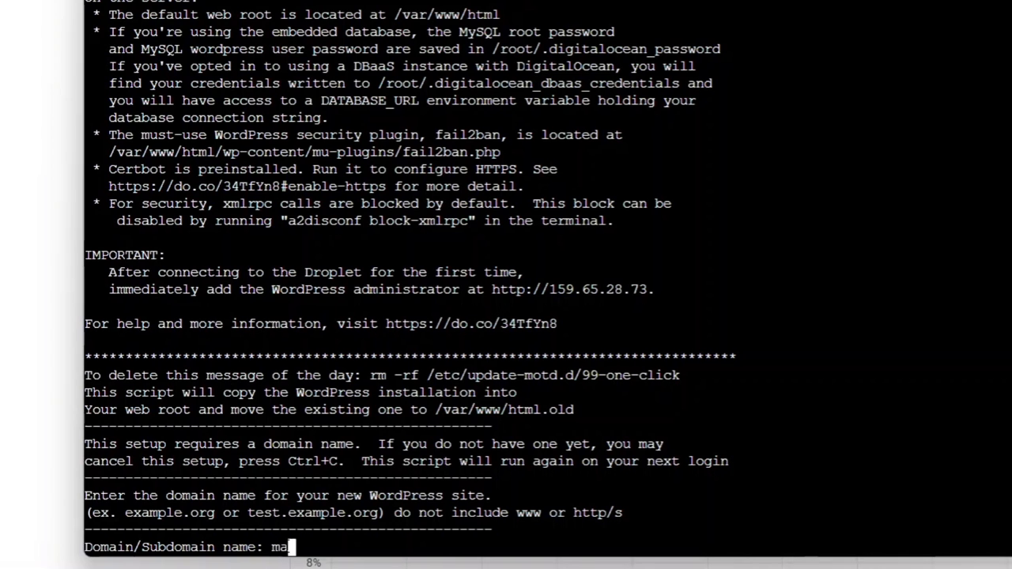
pyautogui.write('kemoneydan')
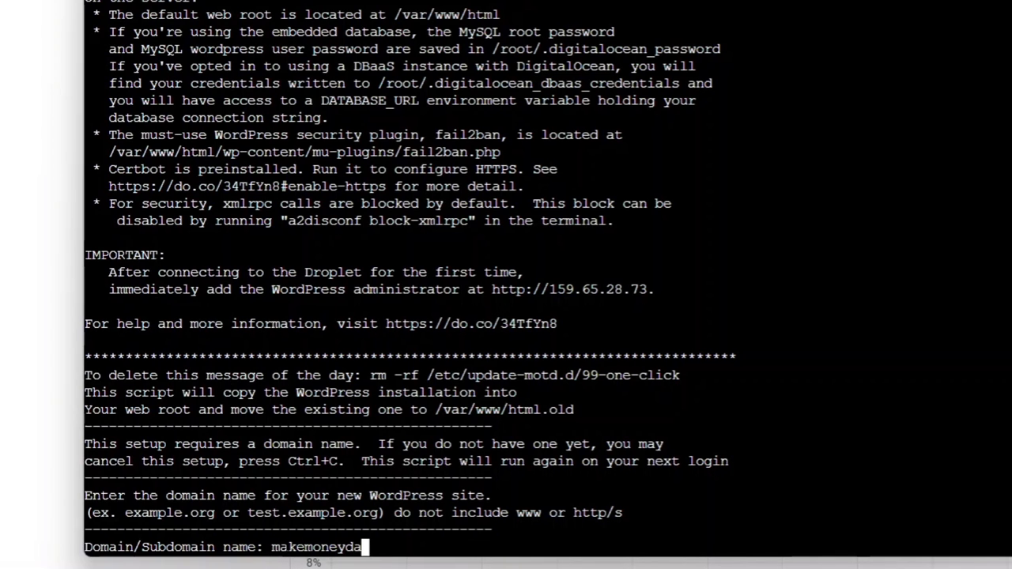
pyautogui.write('.com')
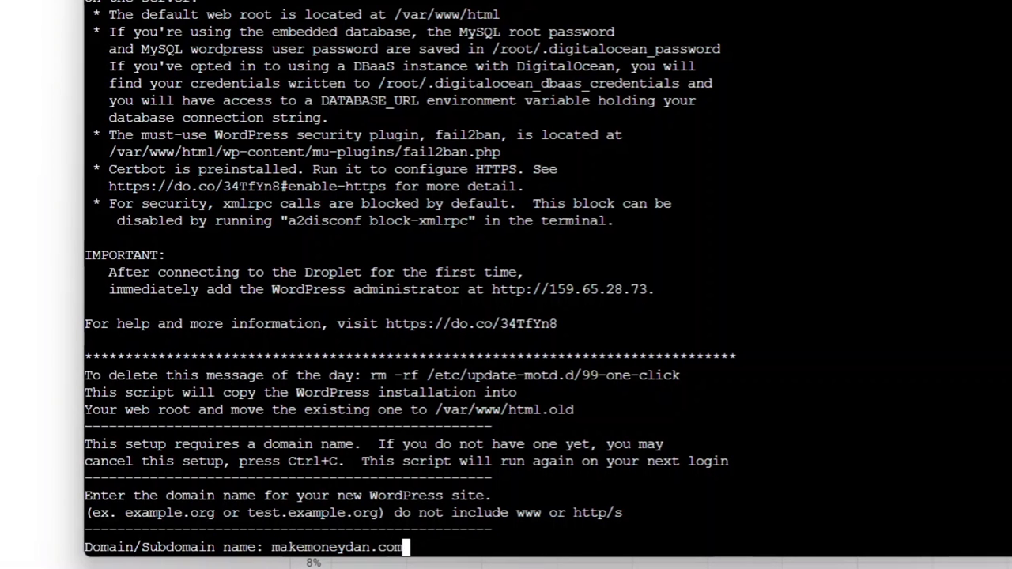
pyautogui.press('Return')
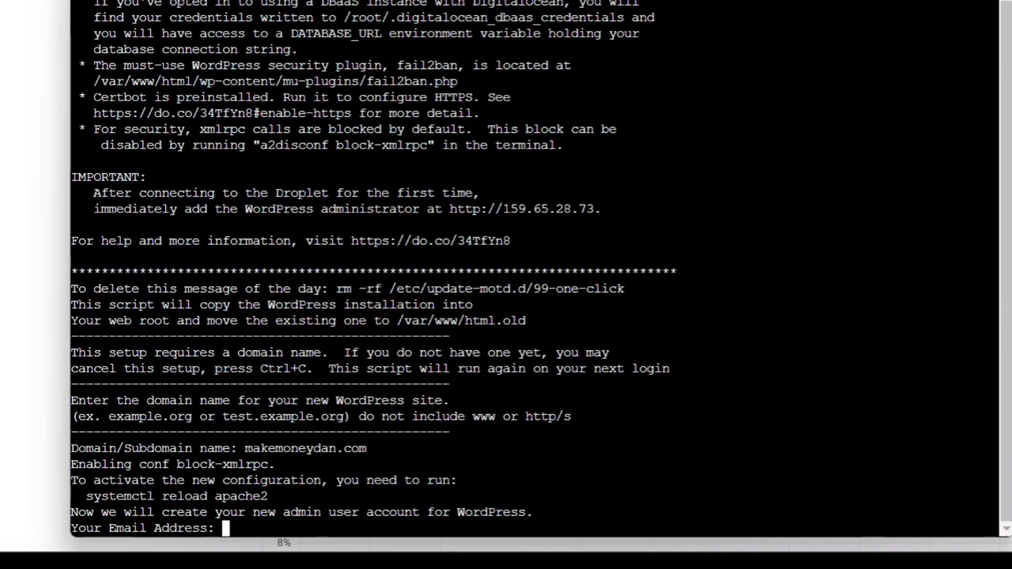
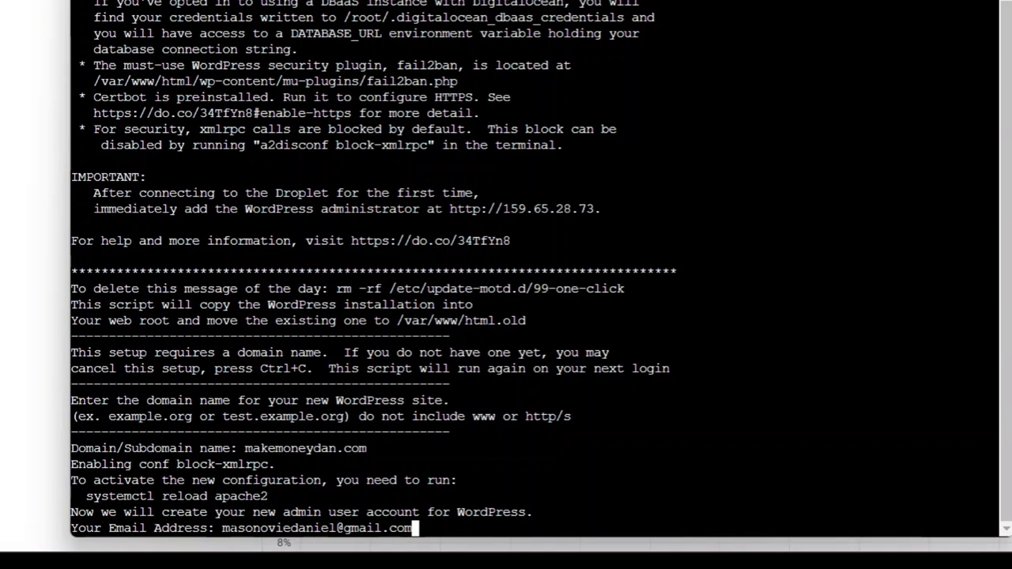
pyautogui.press('Return')
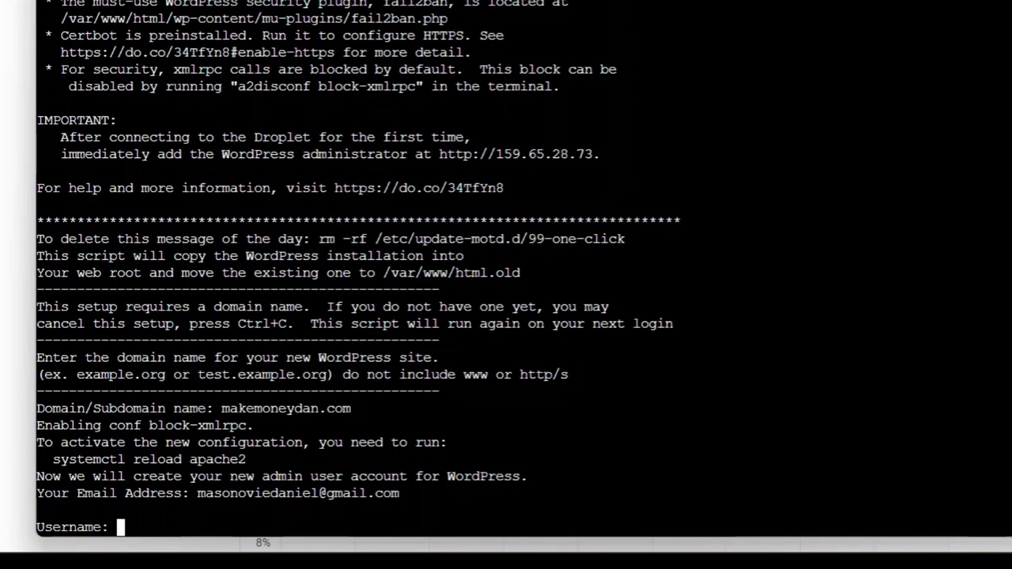
pyautogui.write('Admin')
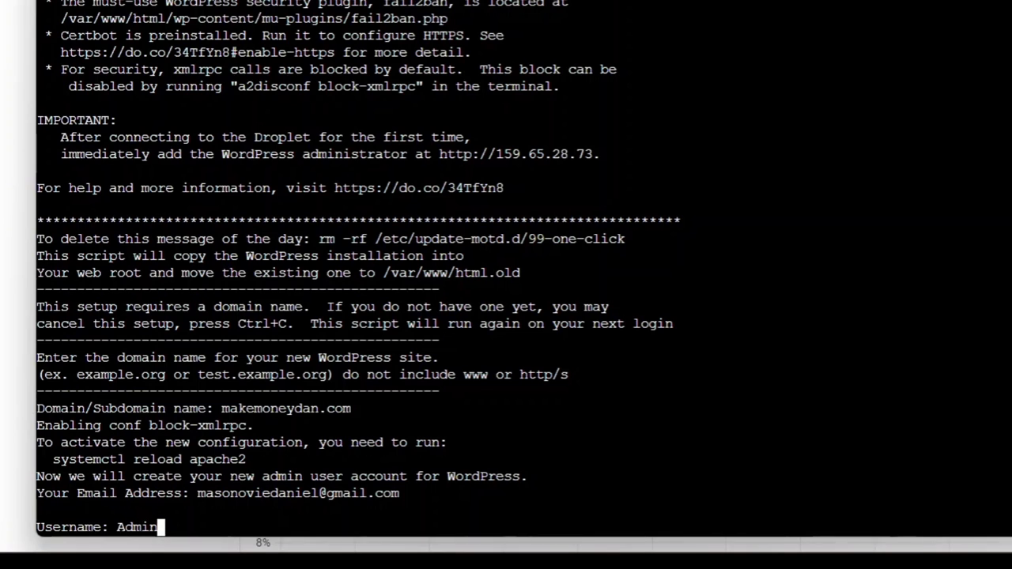
pyautogui.press('Return')
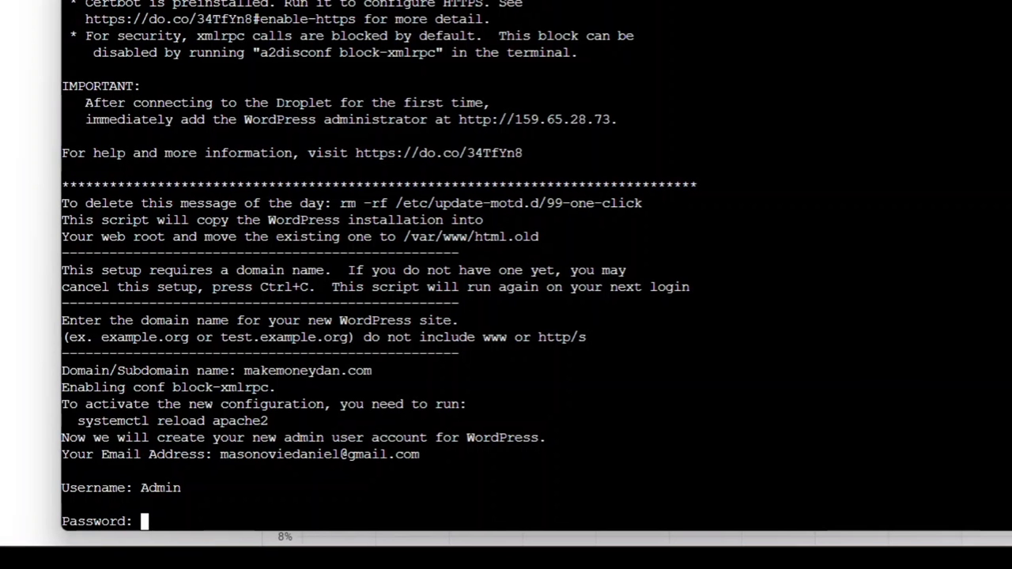
# Step: Enter the admin password and blog title 'Make Money Dan', then confirm with y
pyautogui.press('Return')
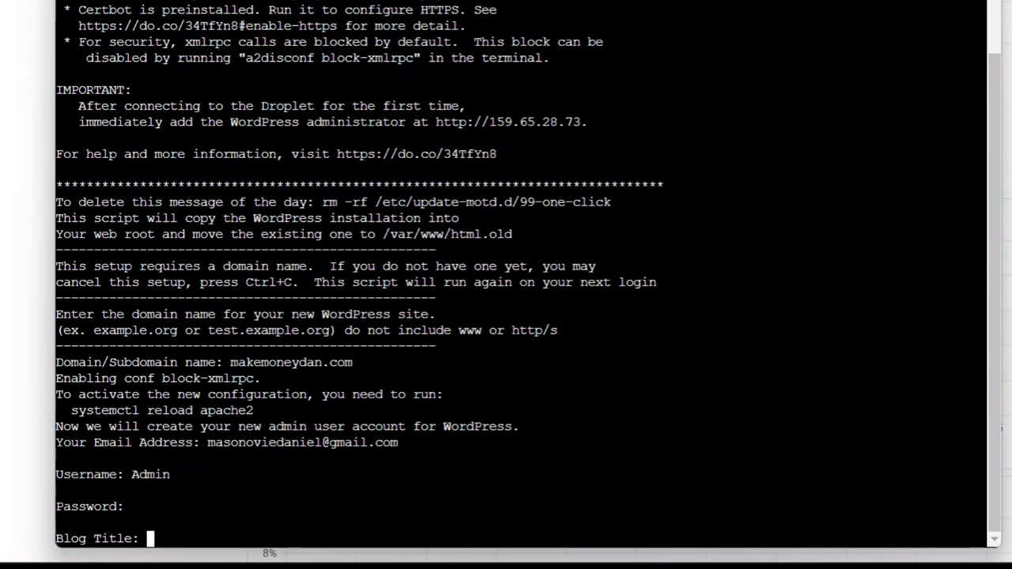
pyautogui.write('Ma')
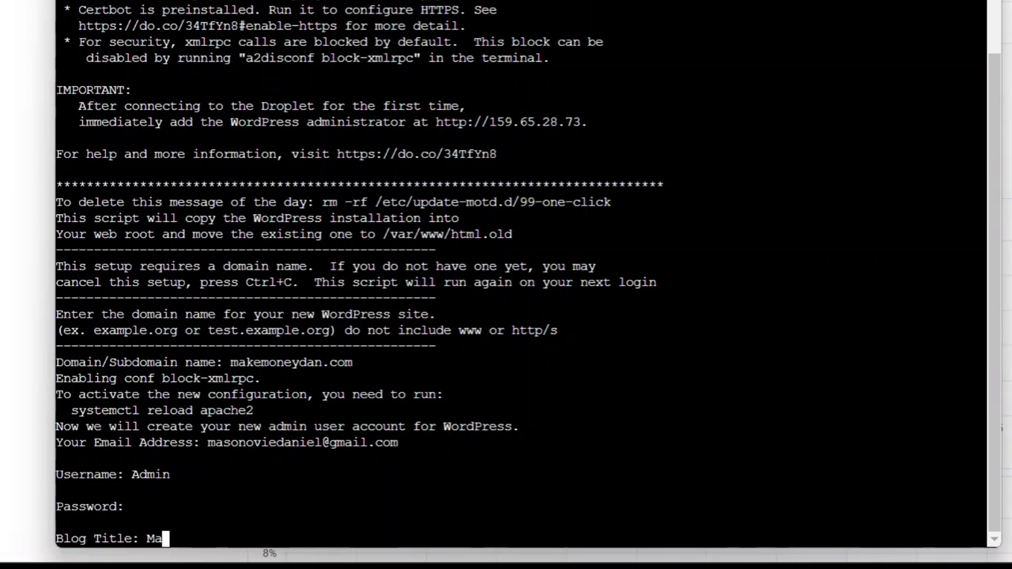
pyautogui.write('ke Mo')
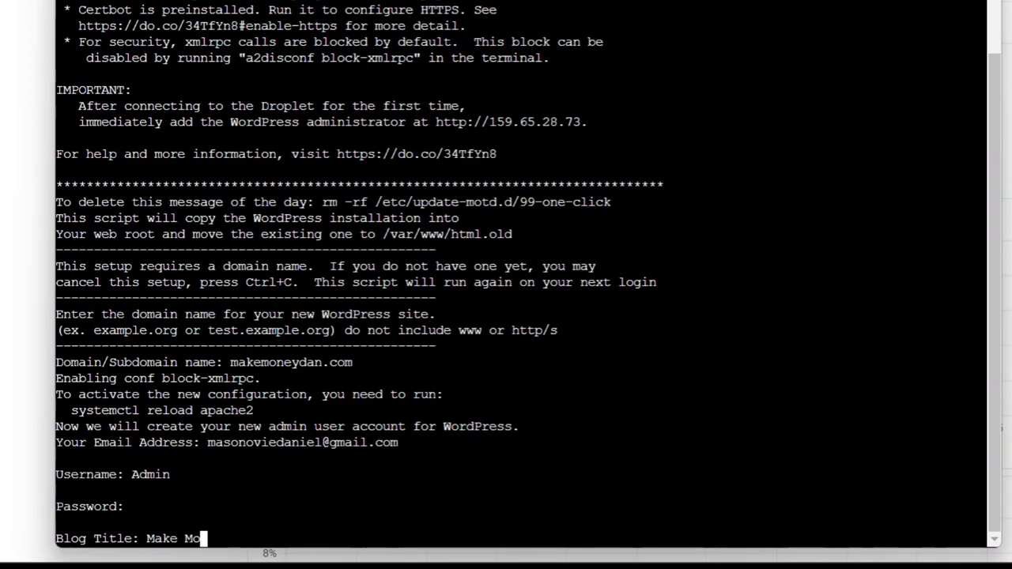
pyautogui.write('ney Dan')
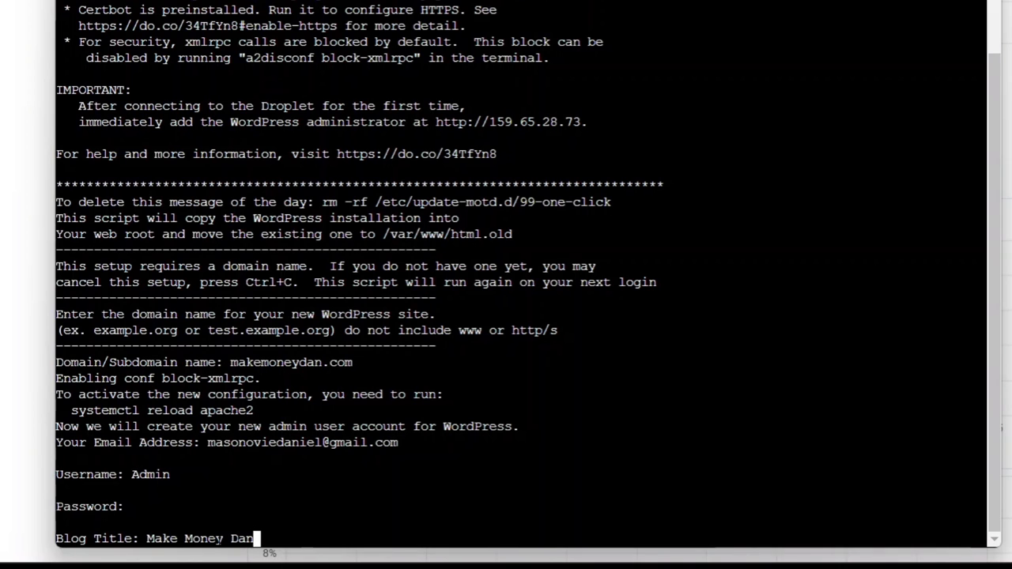
pyautogui.press('Return')
pyautogui.write('y')
pyautogui.press('Return')
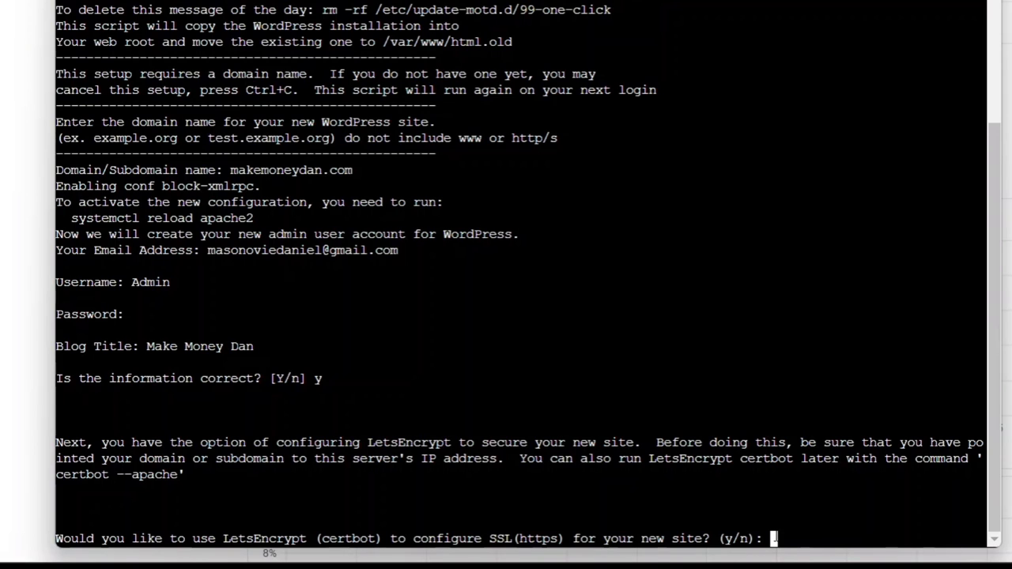
# Step: Accept LetsEncrypt HTTPS setup and enter the e-mail address for certificate notices
pyautogui.write('y')
pyautogui.press('Return')
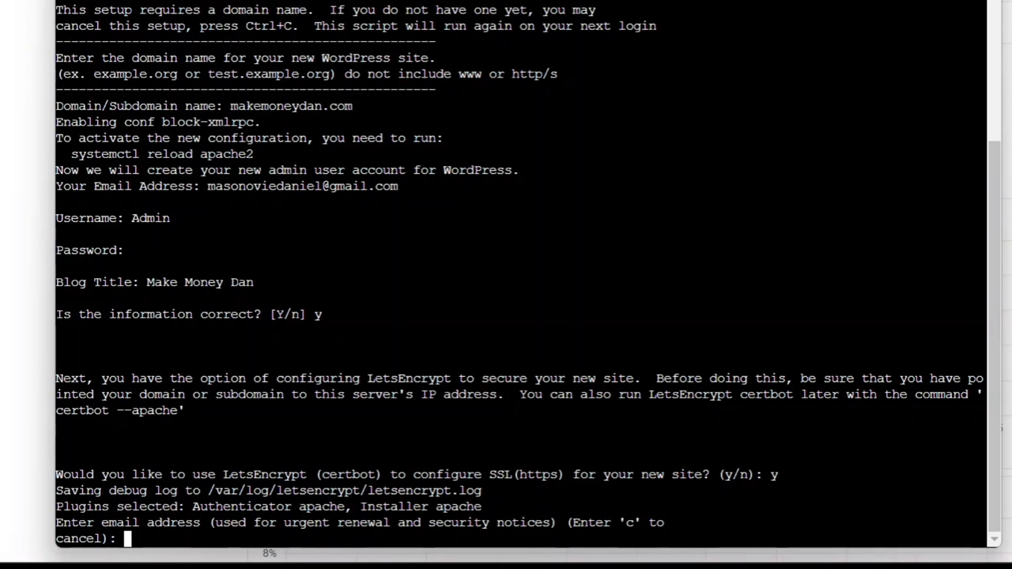
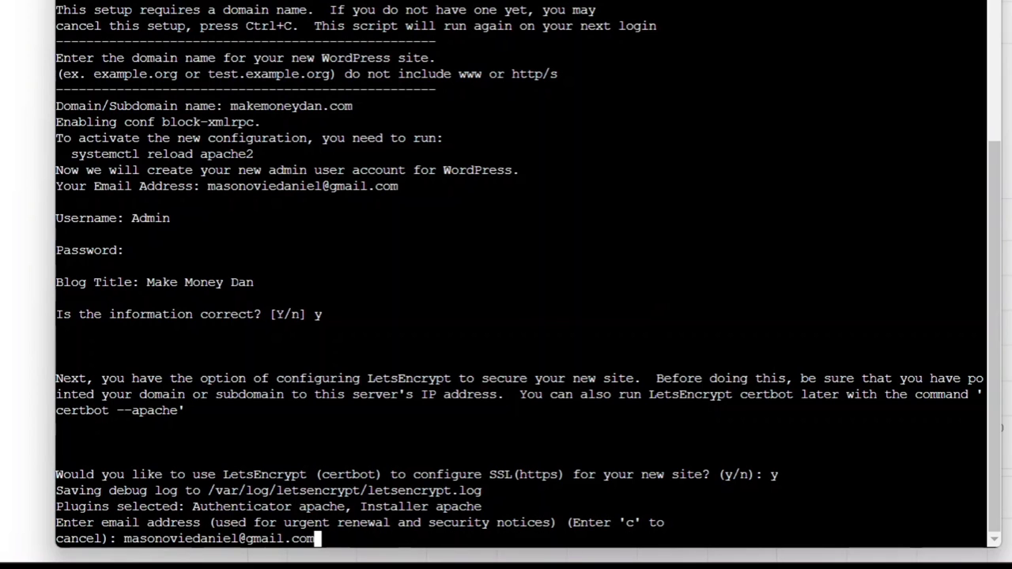
pyautogui.press('Return')
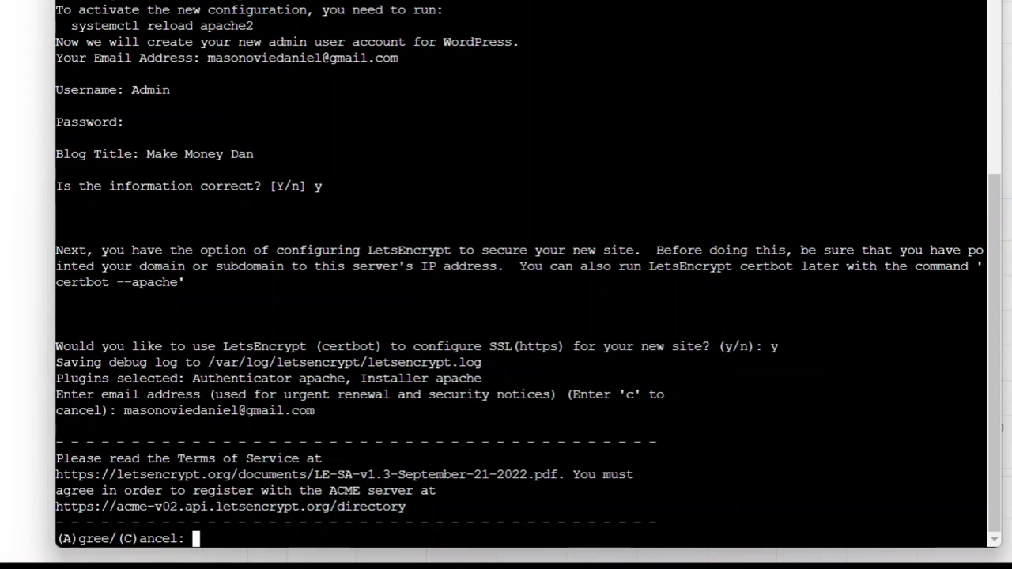
# Step: Agree to the LetsEncrypt terms with a and answer y to sharing the e-mail with EFF
pyautogui.write('a')
pyautogui.press('Return')
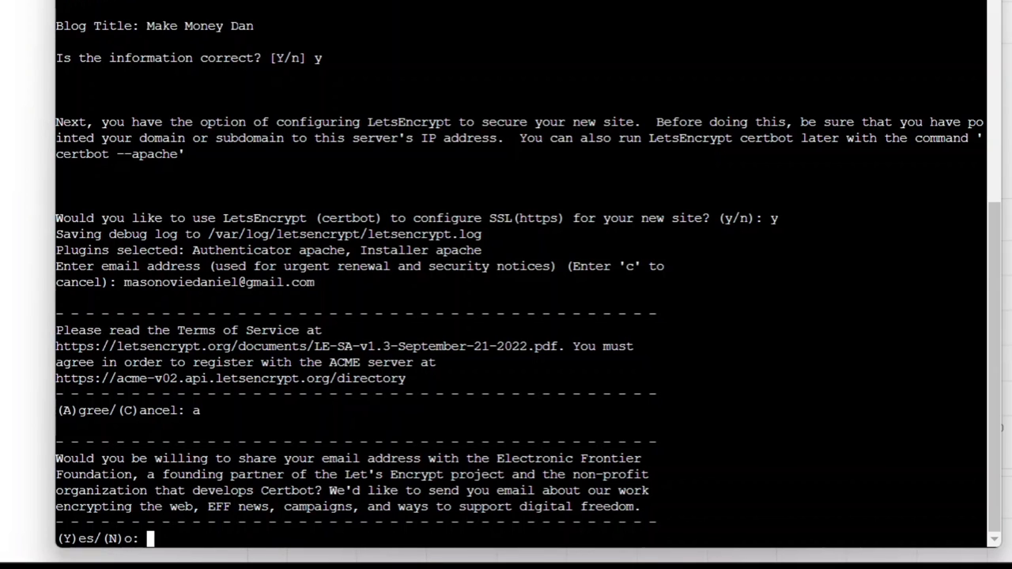
pyautogui.write('y')
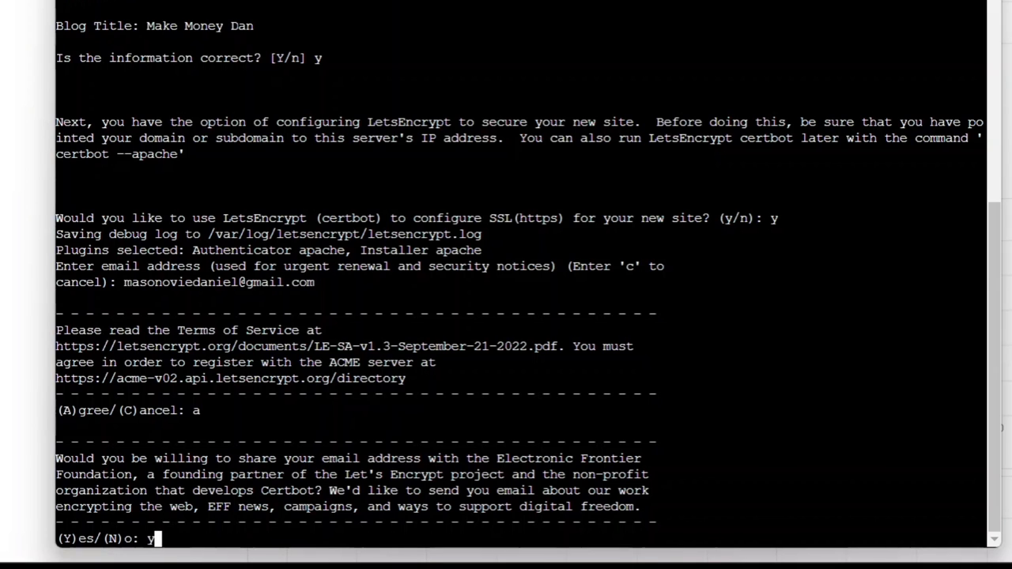
pyautogui.press('Return')
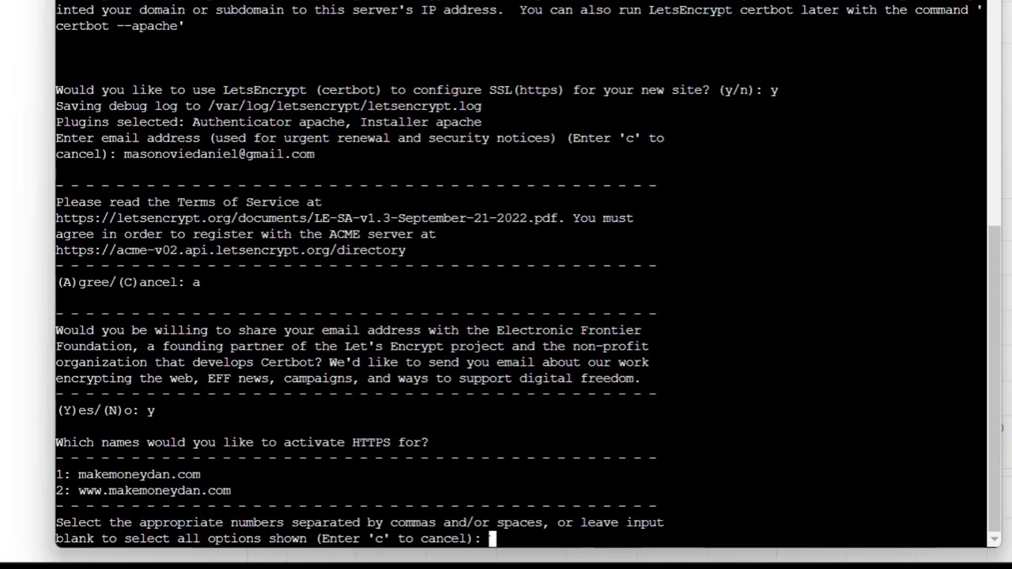
# Step: Secure option 1, makemoneydan.com, and choose 2 to redirect all HTTP traffic to HTTPS
pyautogui.write('1')
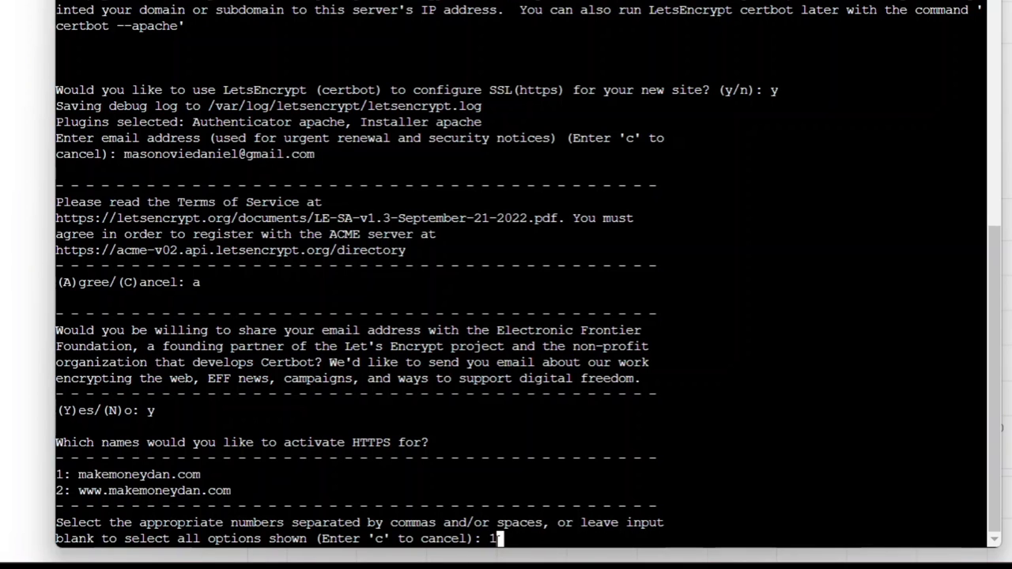
pyautogui.press('Return')
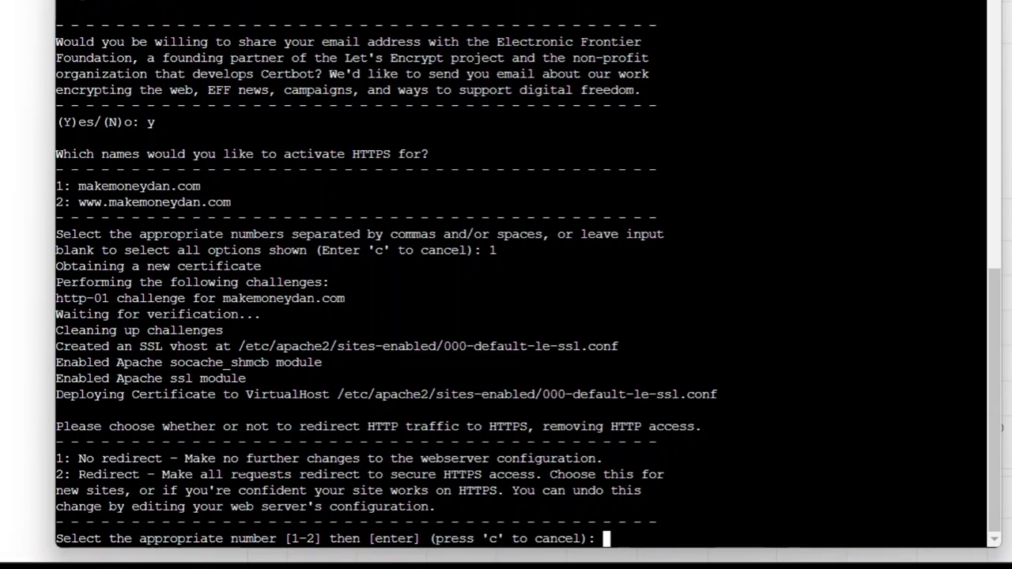
pyautogui.write('2')
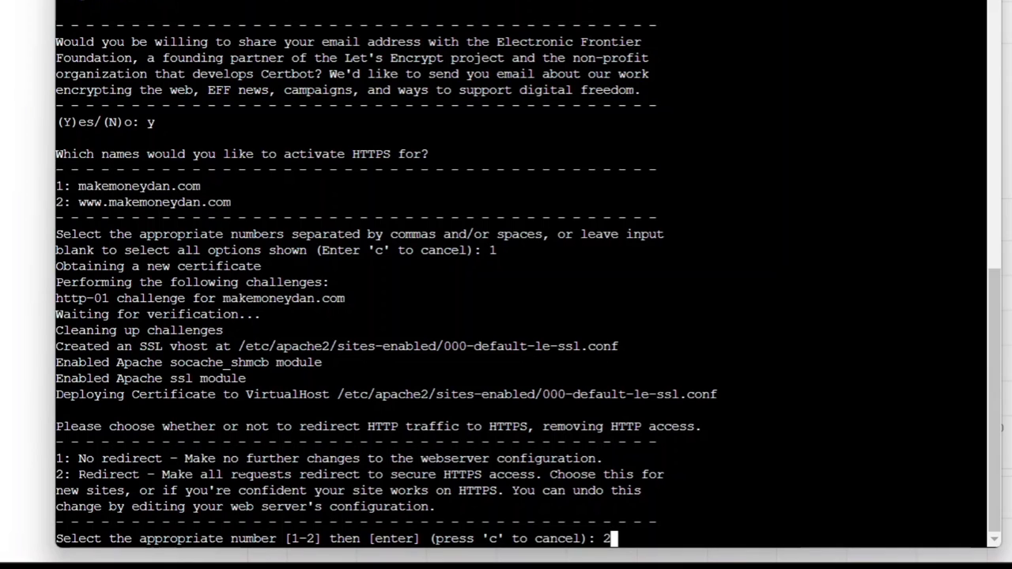
pyautogui.press('Return')
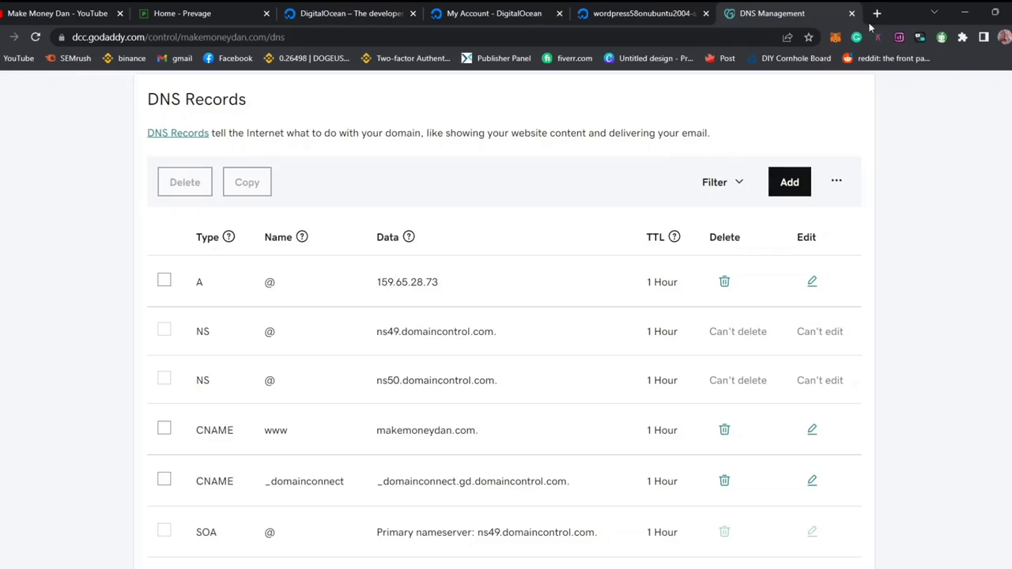
# Step: Load makemoneydan.com in a new Chrome tab
pyautogui.click(876, 13)
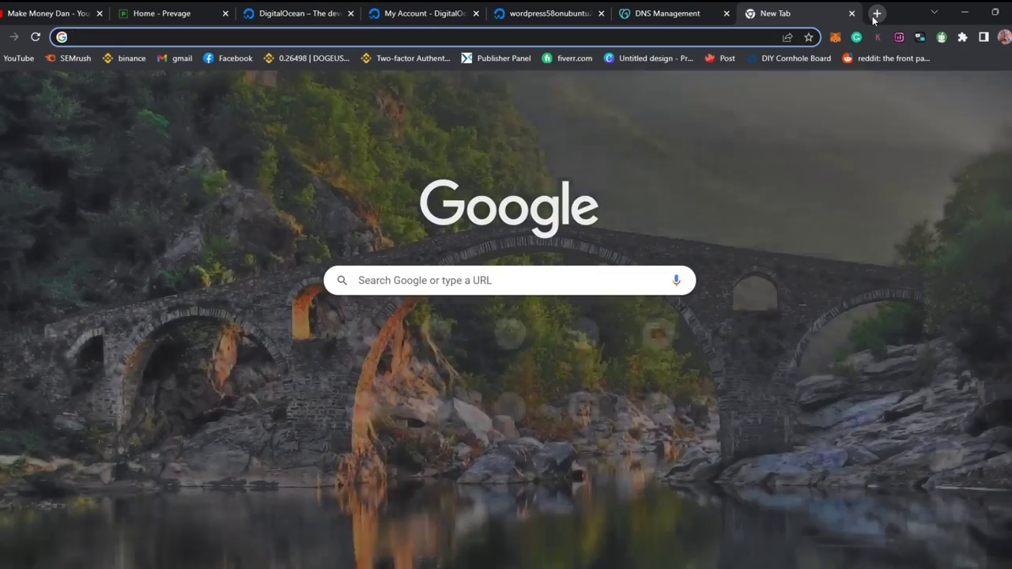
pyautogui.write('mak')
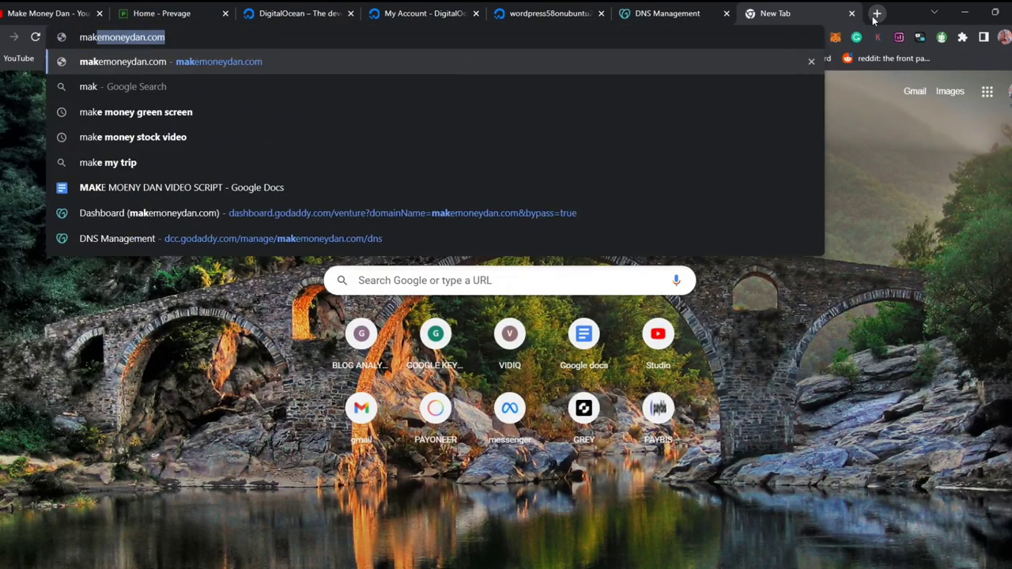
pyautogui.press('Return')
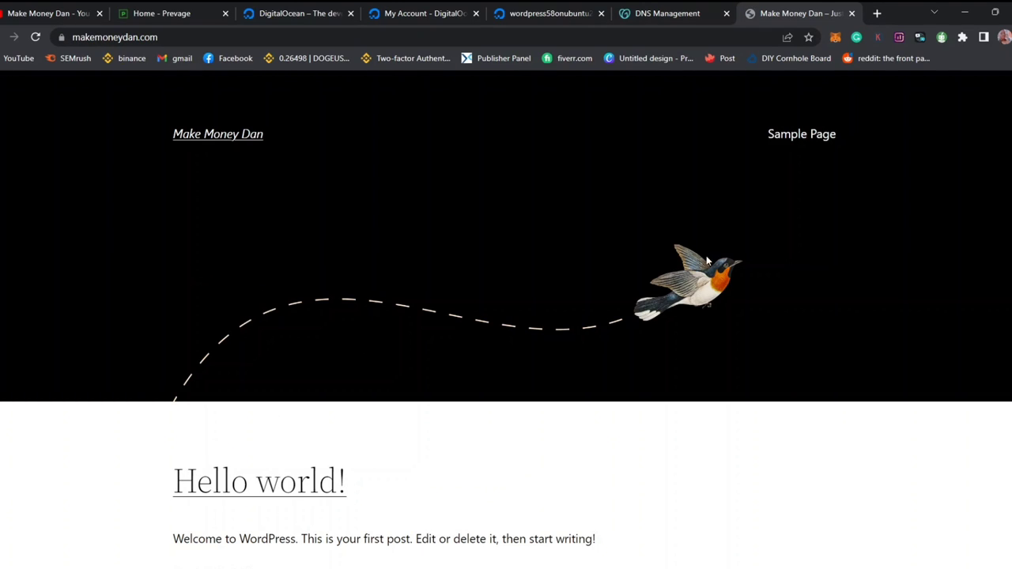
pyautogui.scroll(-1, 601, 242)
pyautogui.scroll(1, 601, 242)
# Step: Check the lock icon's details to confirm the connection is secure
pyautogui.click(62, 36)
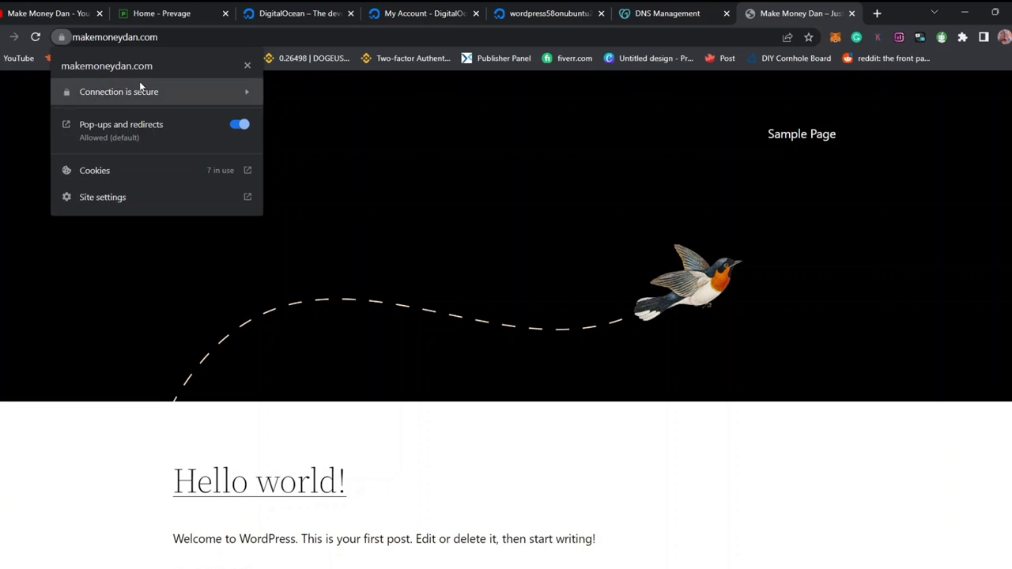
pyautogui.click(476, 271)
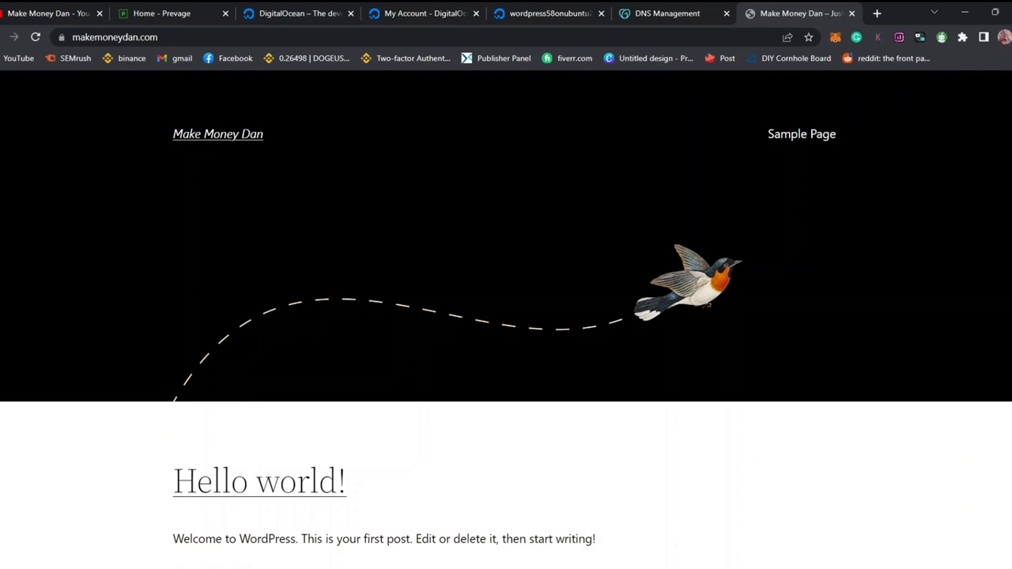
pyautogui.scroll(-4, 355, 455)
pyautogui.scroll(4, 506, 316)
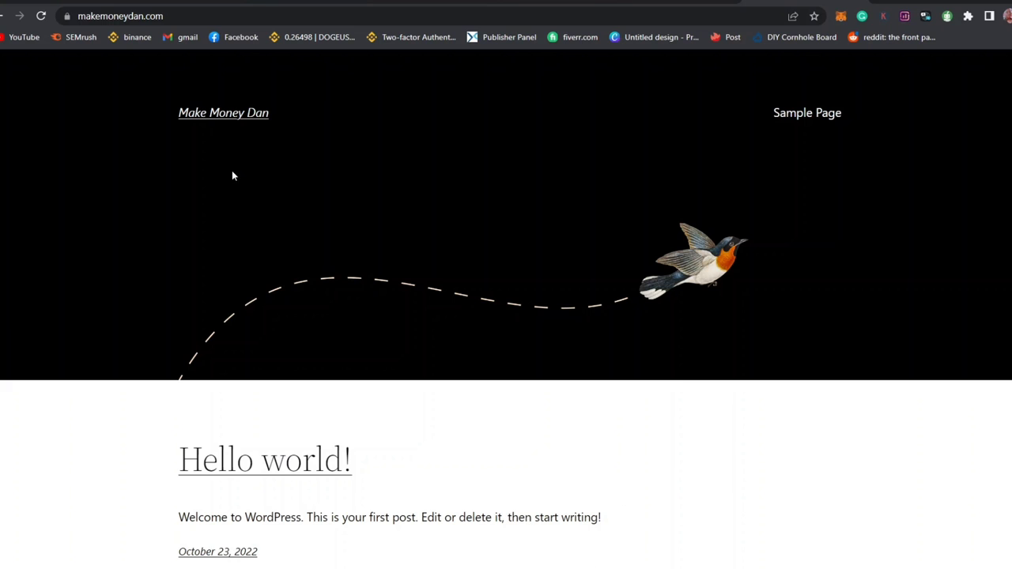
# Step: Go to makemoneydan.com/wp-admin to reach the WordPress login page
pyautogui.click(182, 16)
pyautogui.doubleClick(184, 16)
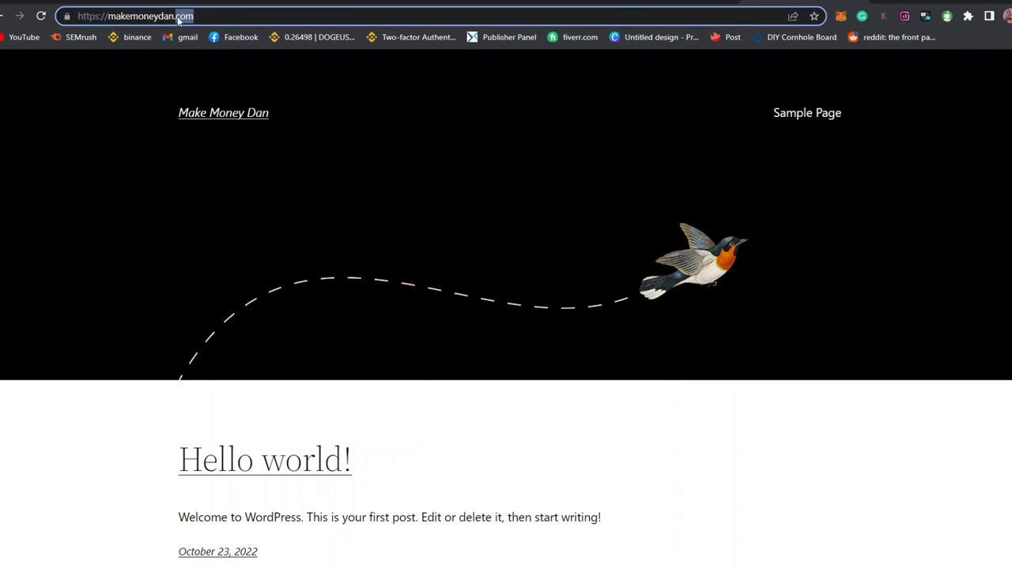
pyautogui.click(231, 15)
pyautogui.write('/wp')
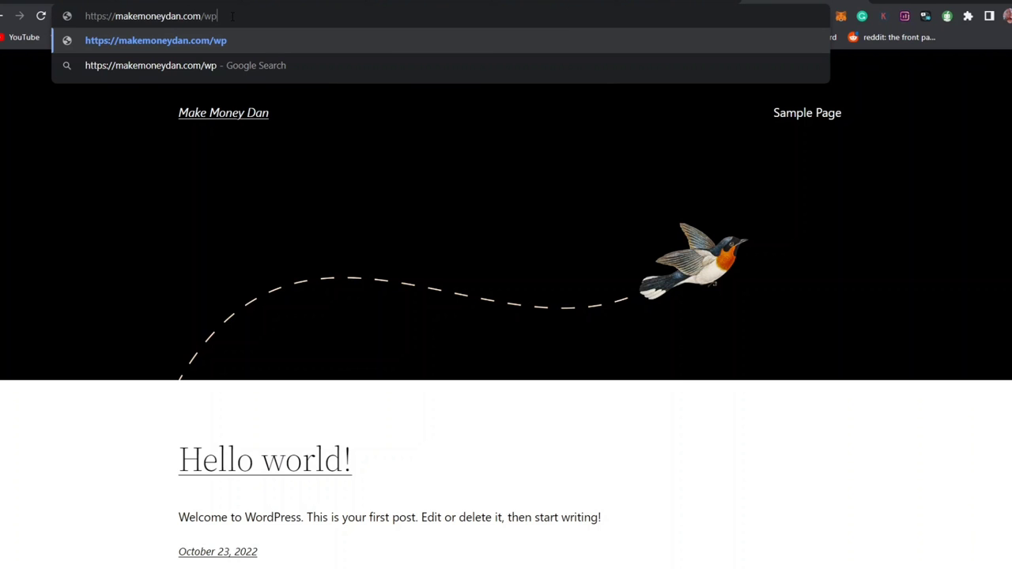
pyautogui.write('-')
pyautogui.write('min')
pyautogui.press('Return')
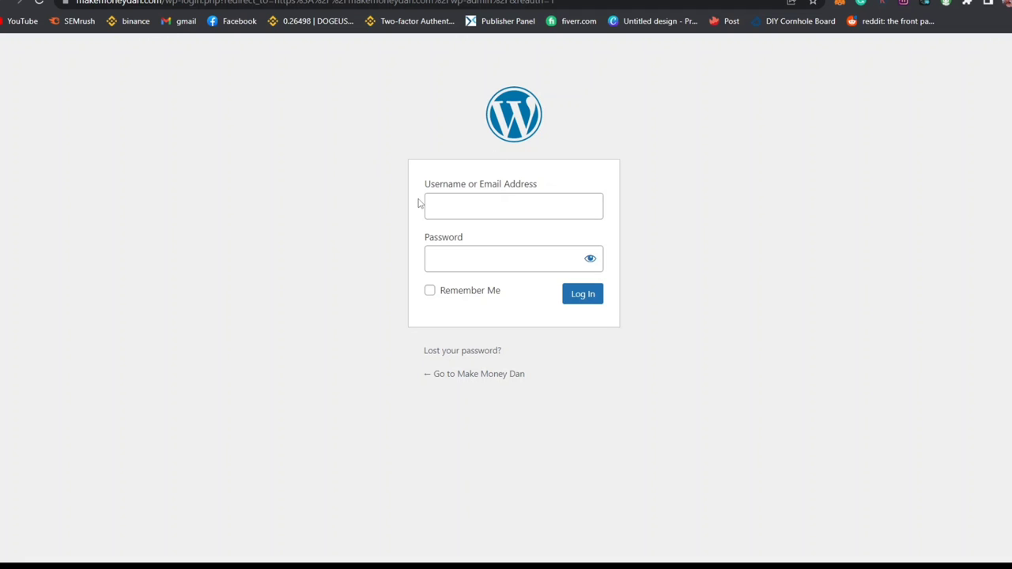
# Step: Log in as admin with the password, ticking Remember Me
pyautogui.click(483, 198)
pyautogui.write('a')
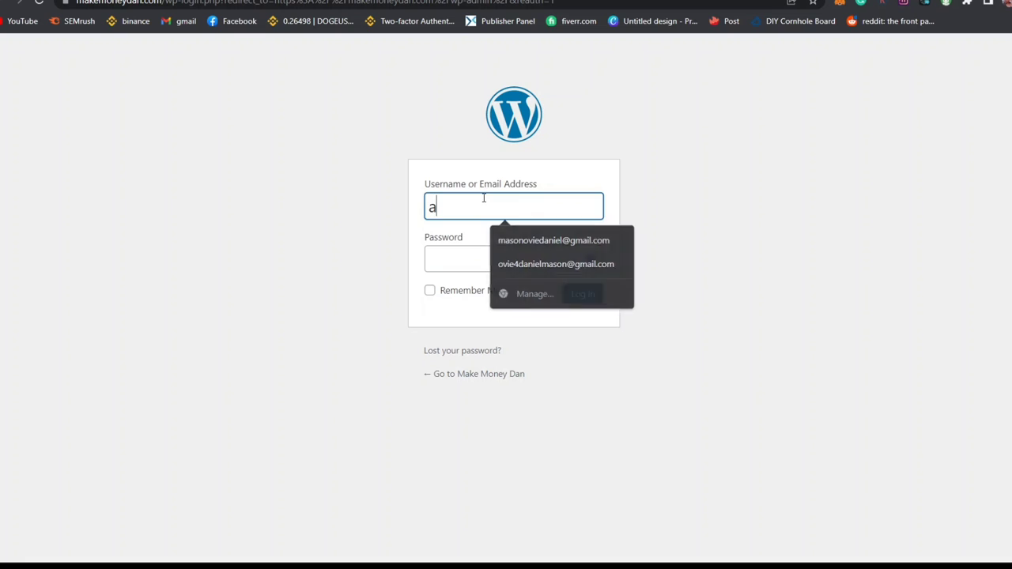
pyautogui.write('dmin')
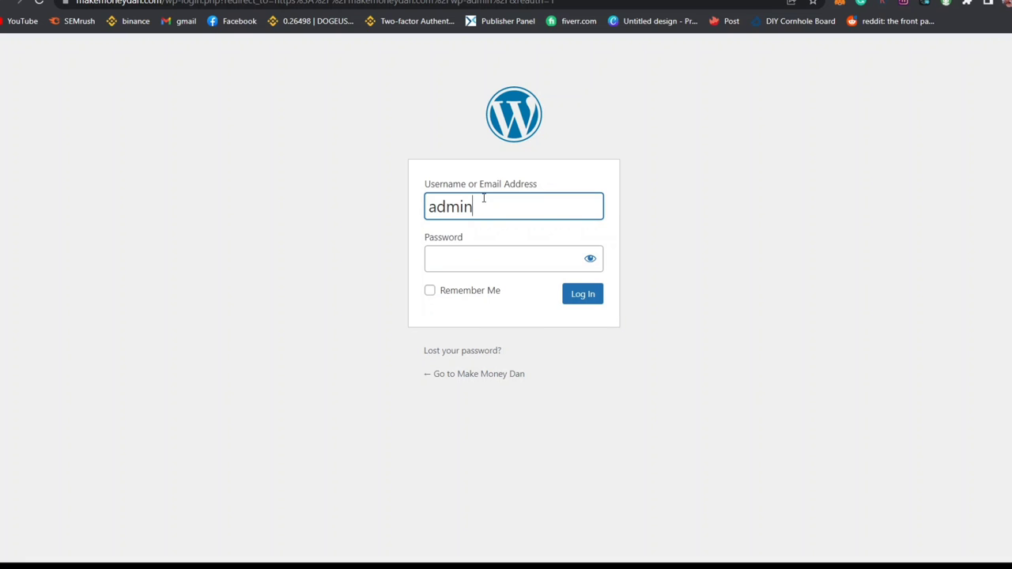
pyautogui.click(466, 268)
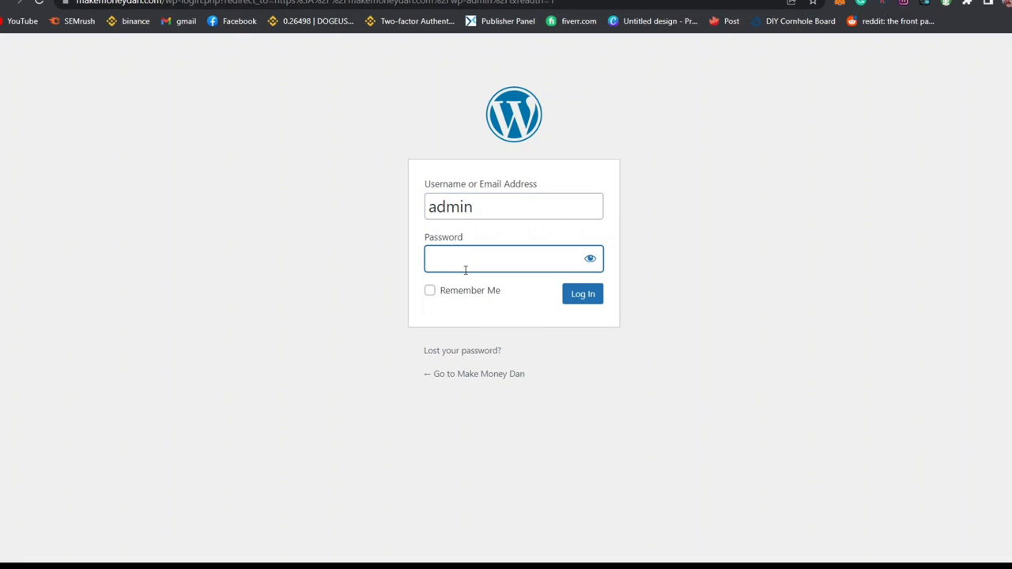
pyautogui.write('•••••••••••')
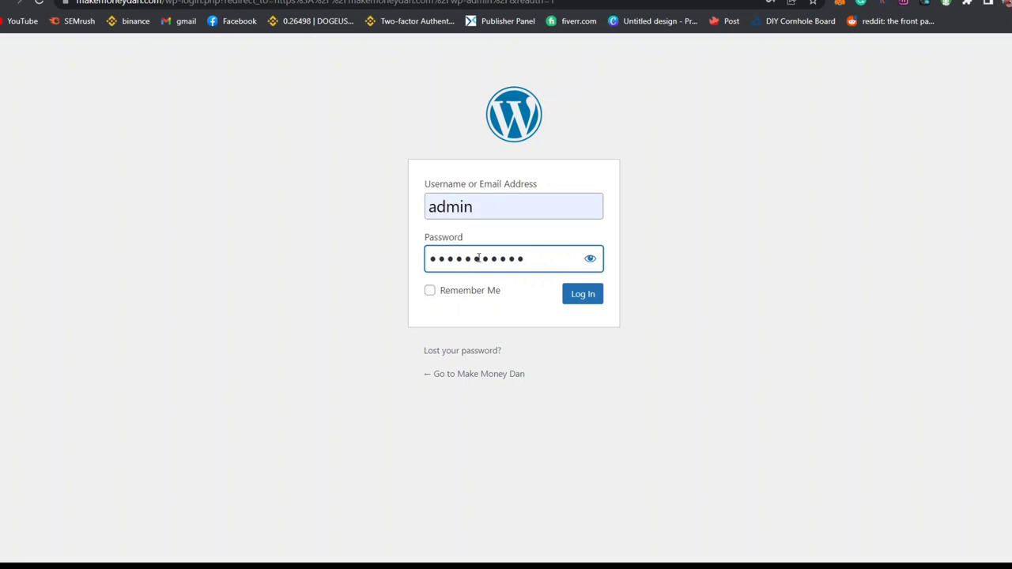
pyautogui.click(448, 298)
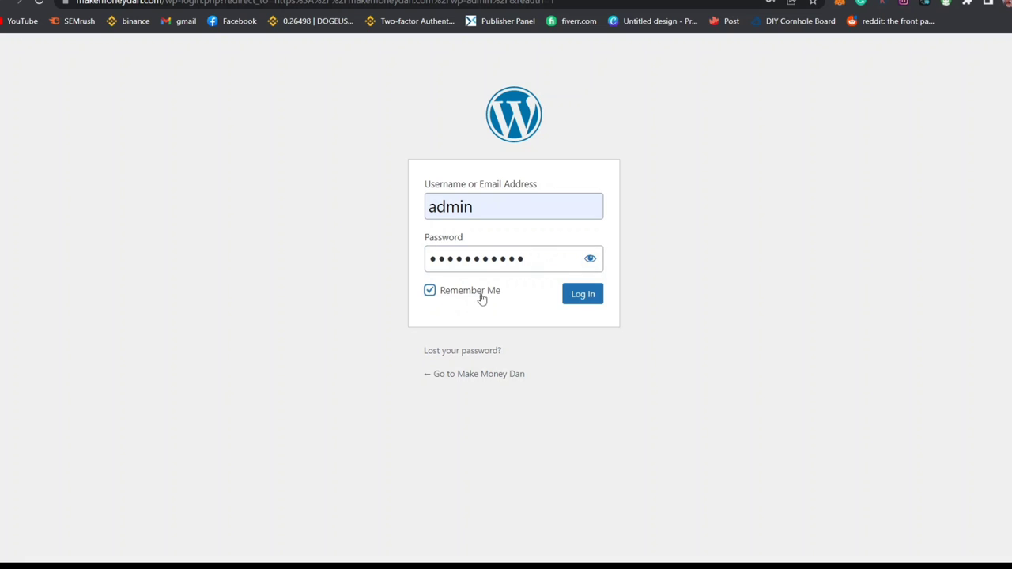
pyautogui.click(576, 301)
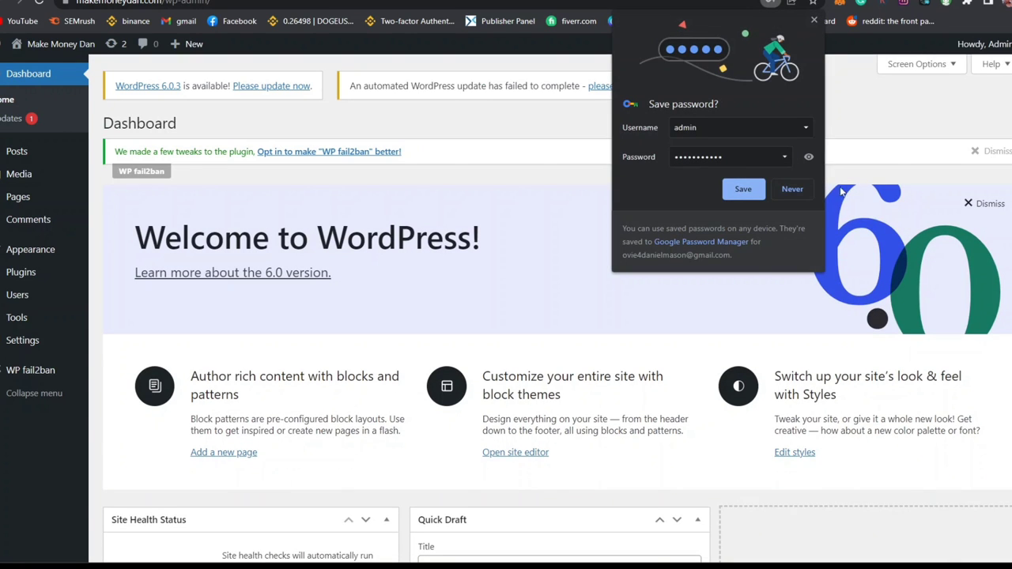
# Step: Save the WordPress login in Chrome and scroll through the dashboard page
pyautogui.click(745, 189)
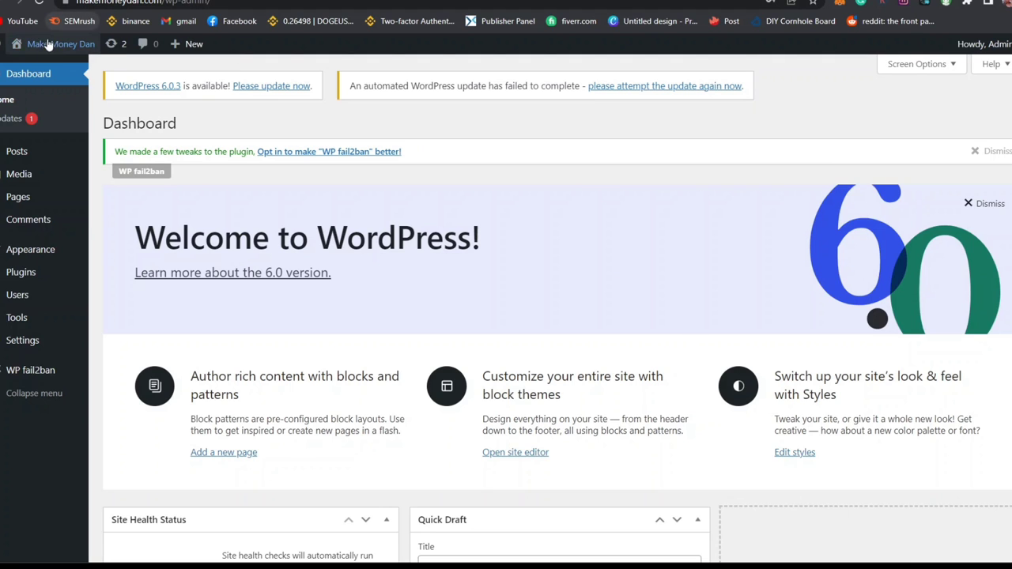
pyautogui.moveTo(49, 47)
pyautogui.scroll(-1, 557, 308)
pyautogui.scroll(1, 558, 290)
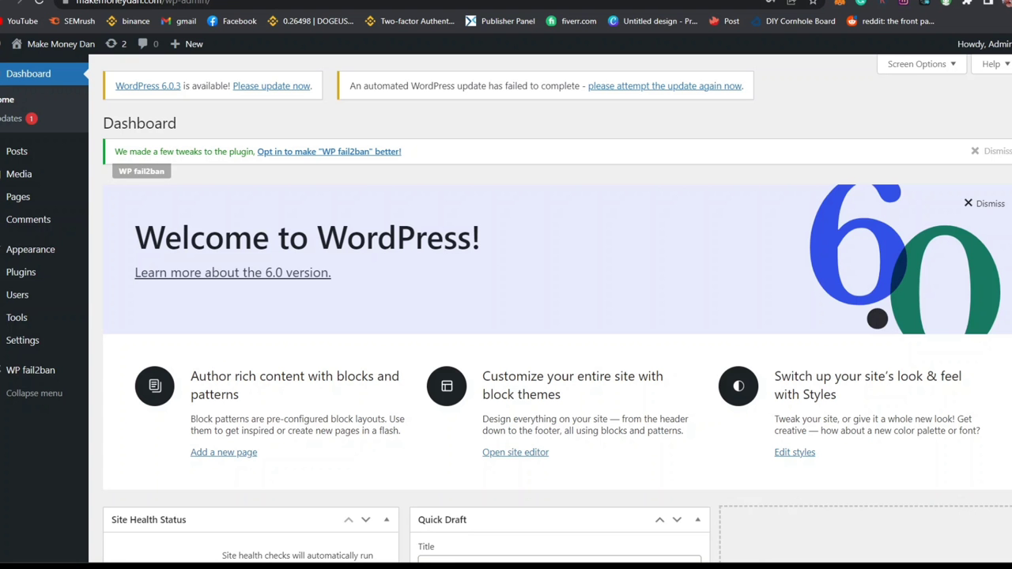
pyautogui.scroll(-3, 557, 308)
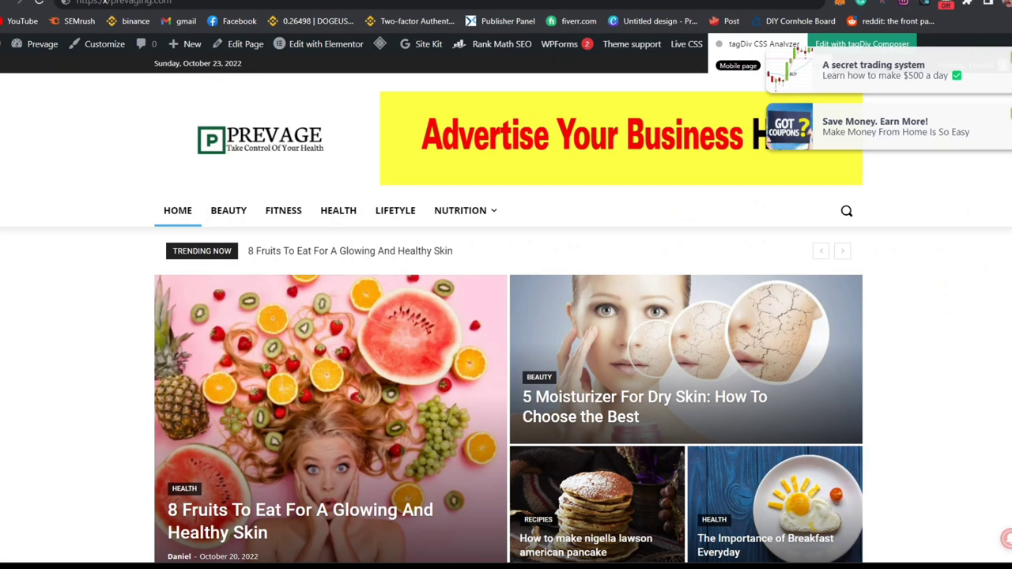
pyautogui.scroll(-4, 506, 316)
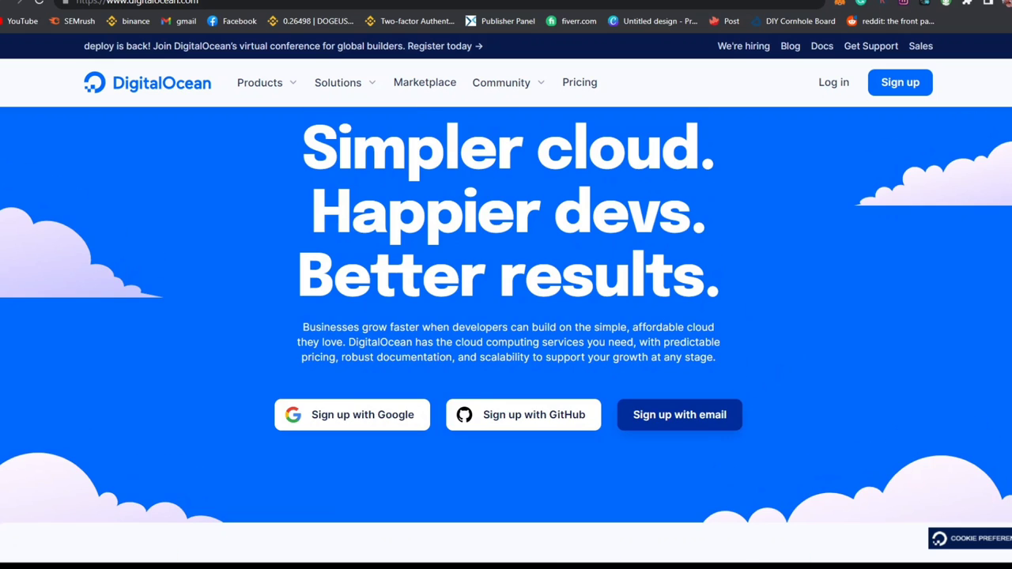
pyautogui.scroll(-10, 506, 316)
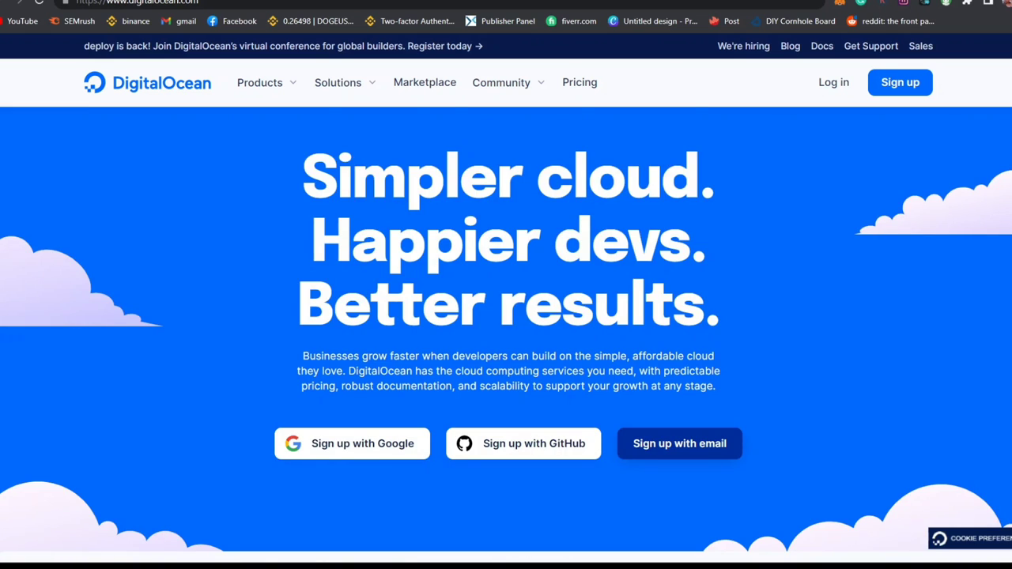
pyautogui.scroll(-10, 506, 330)
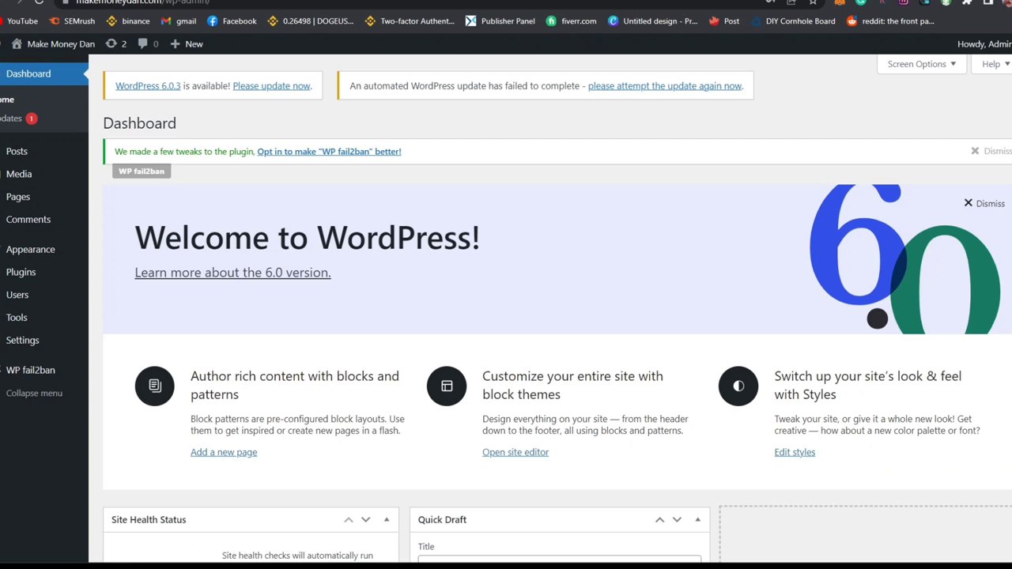
# Step: Search Add New Themes for 'neve', install Neve and activate it
pyautogui.click(45, 248)
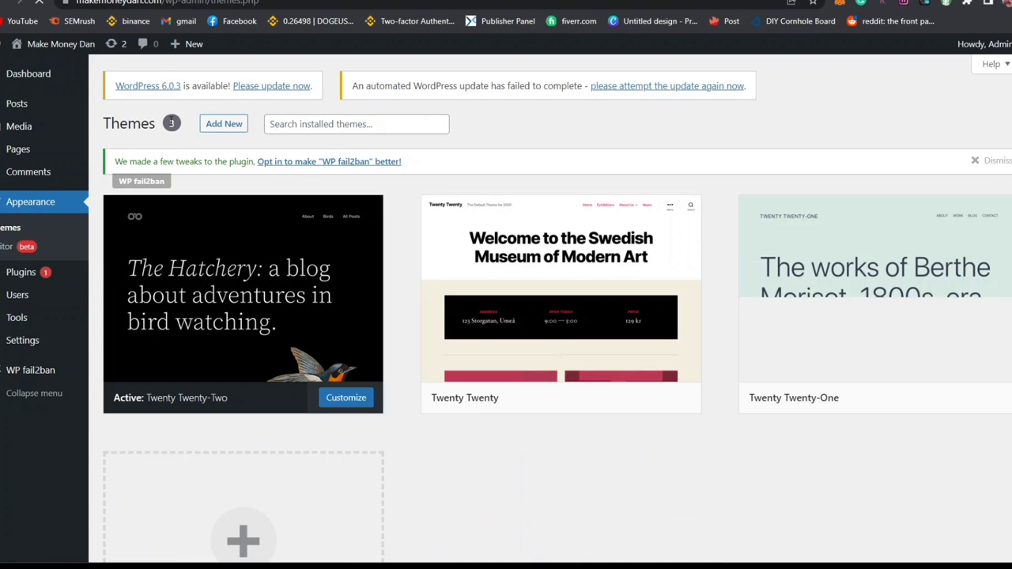
pyautogui.click(224, 124)
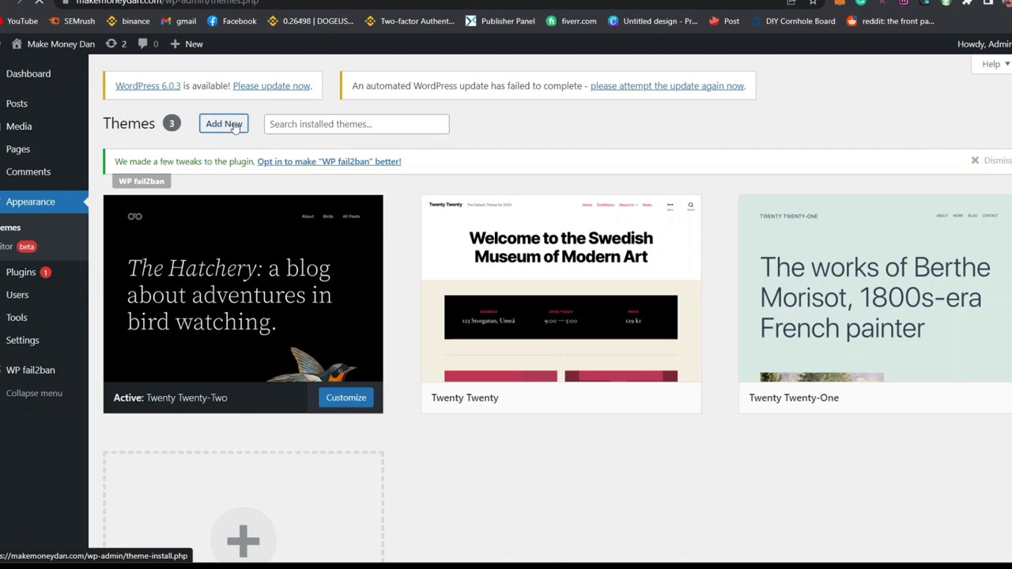
pyautogui.click(871, 210)
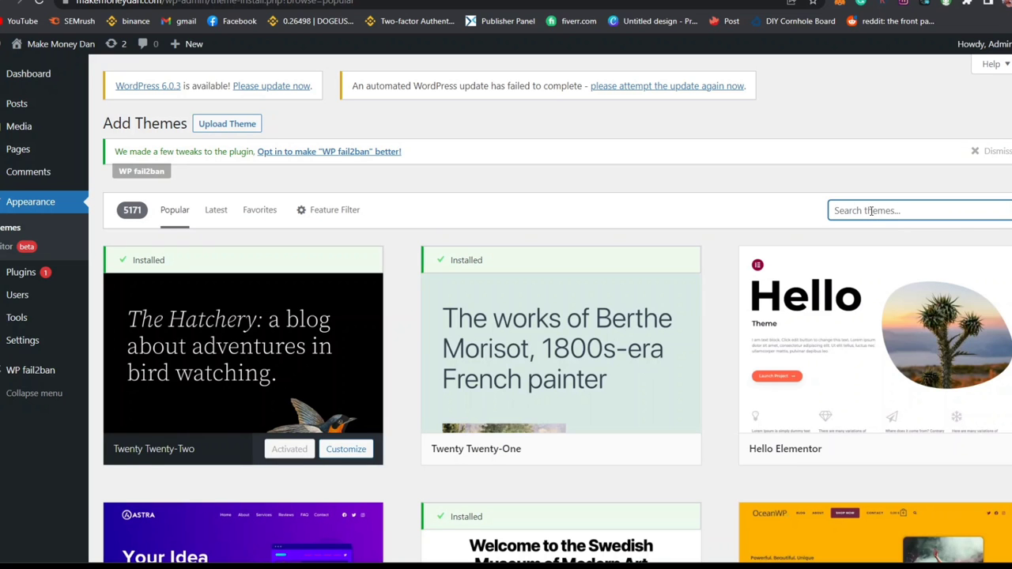
pyautogui.write('neve')
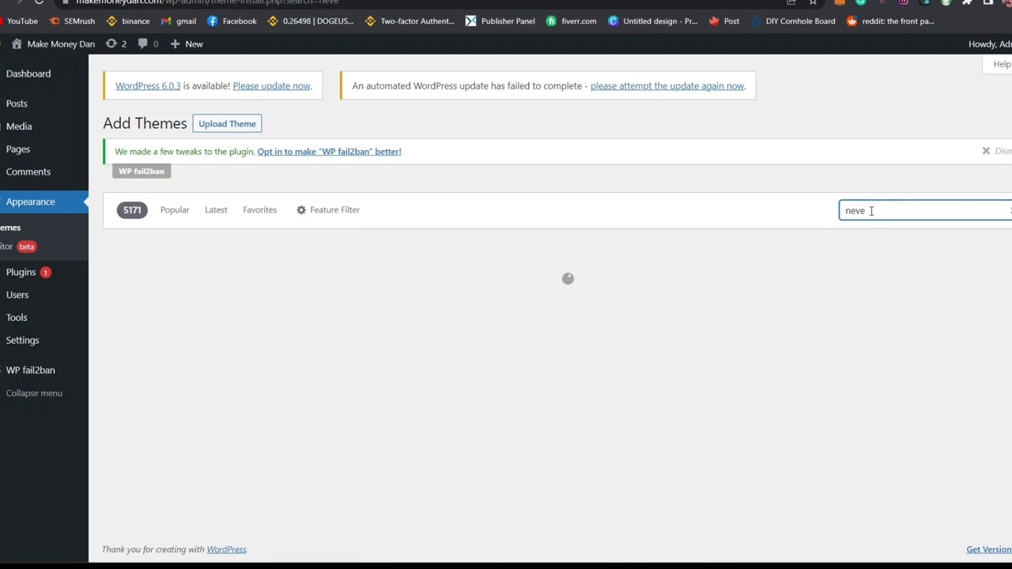
pyautogui.moveTo(304, 450)
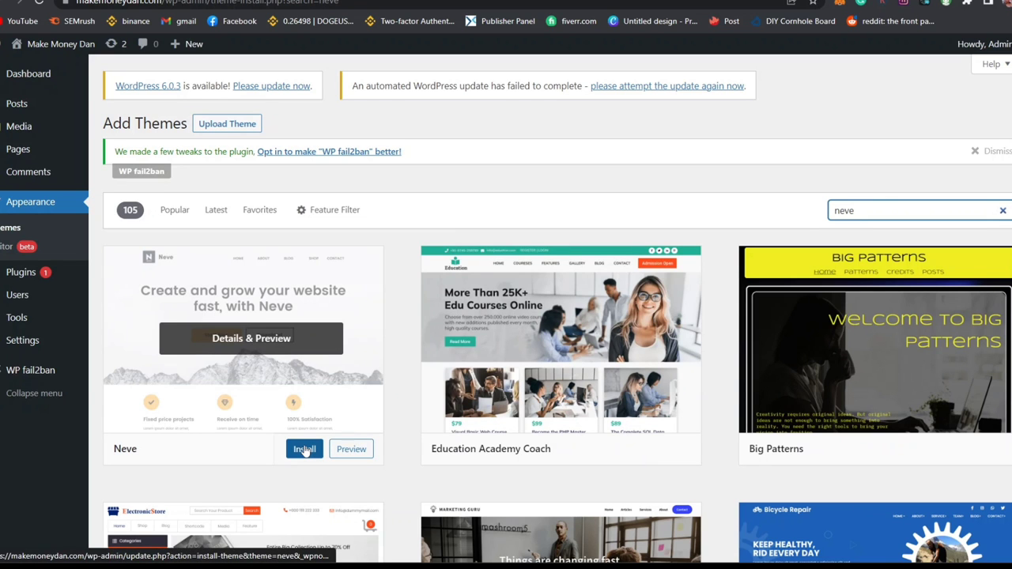
pyautogui.click(304, 450)
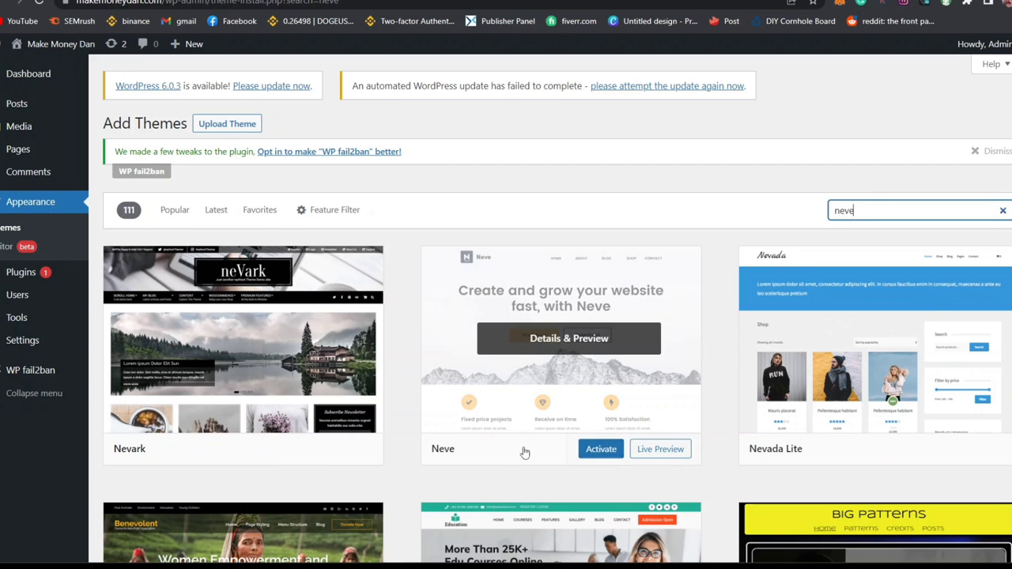
pyautogui.click(599, 450)
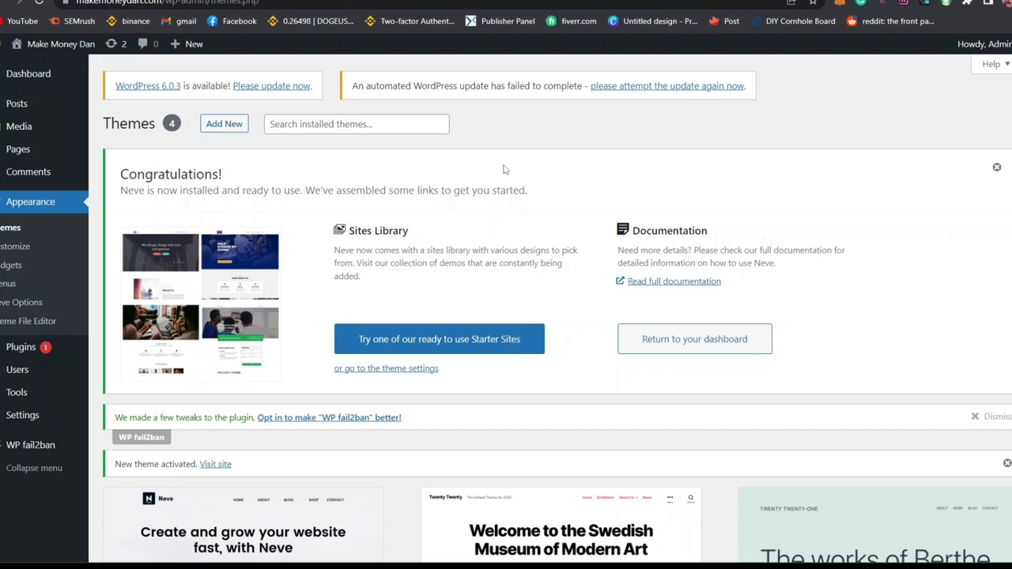
# Step: Open Neve's starter sites library and preview the Web Agency site
pyautogui.moveTo(121, 193); pyautogui.dragTo(283, 191)
pyautogui.click(393, 341)
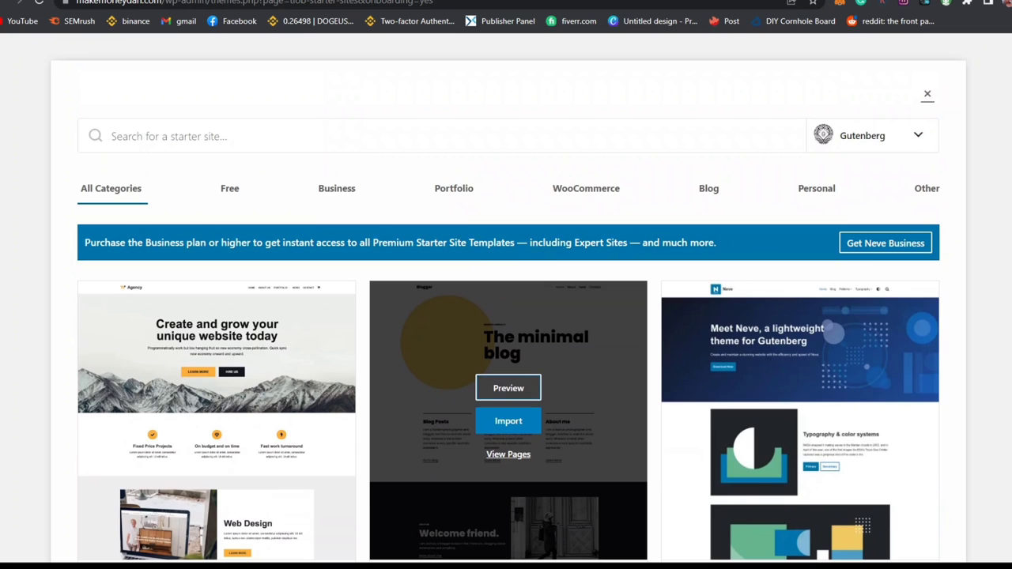
pyautogui.scroll(-7, 508, 395)
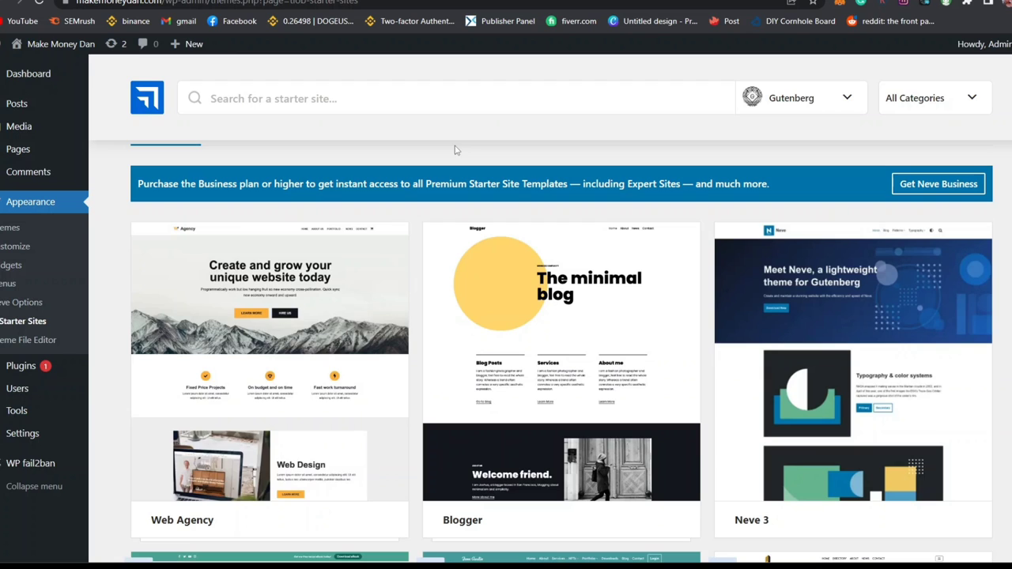
pyautogui.moveTo(276, 261)
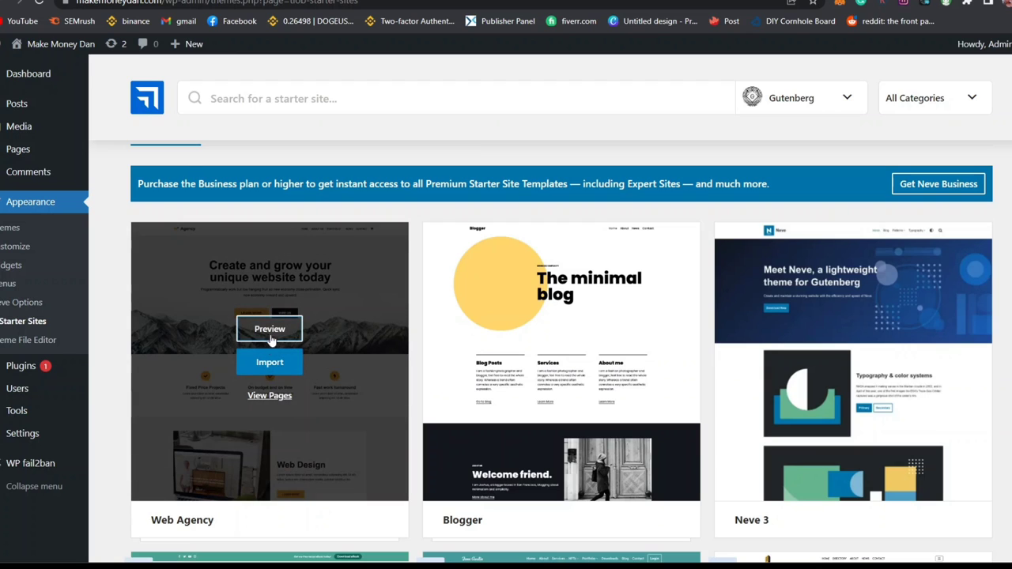
pyautogui.click(277, 333)
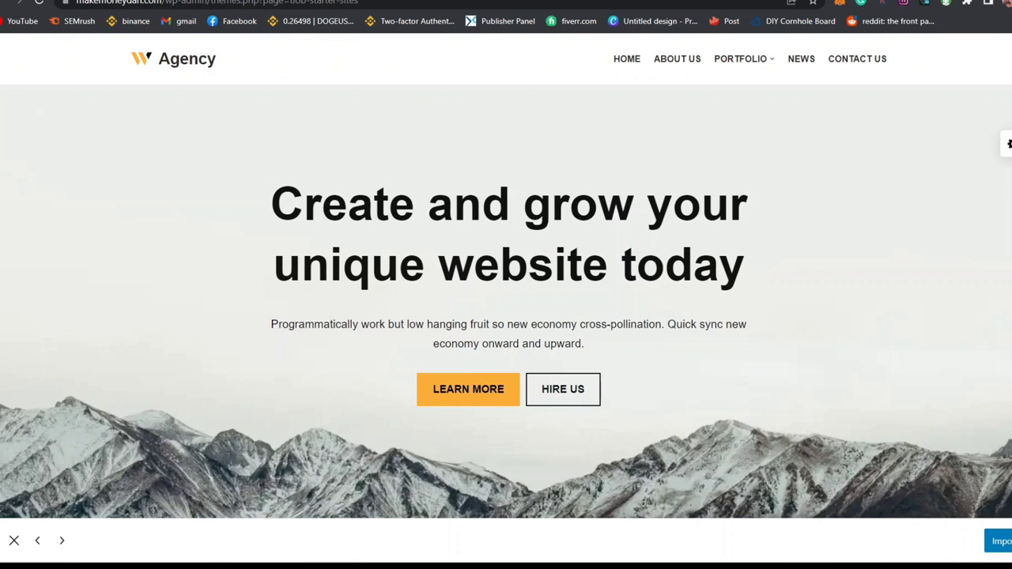
# Step: Import the entire Web Agency site with the WPForms plugin enabled
pyautogui.click(998, 540)
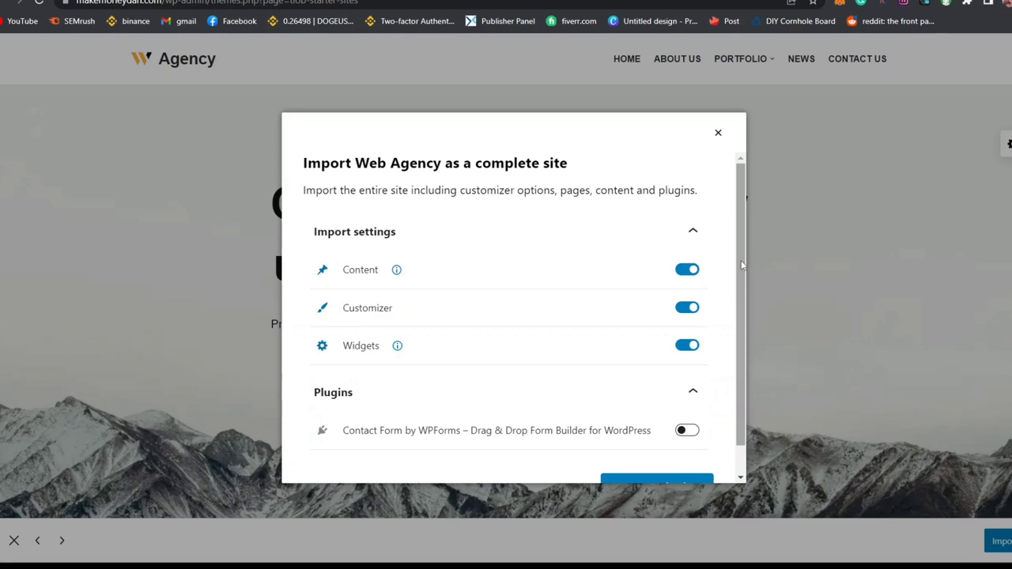
pyautogui.scroll(-1, 514, 316)
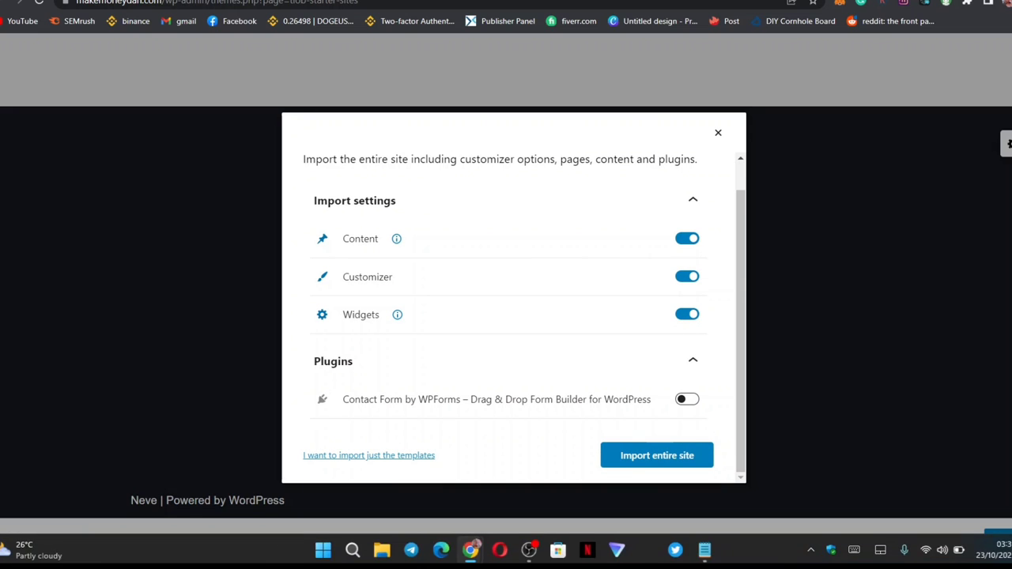
pyautogui.click(690, 402)
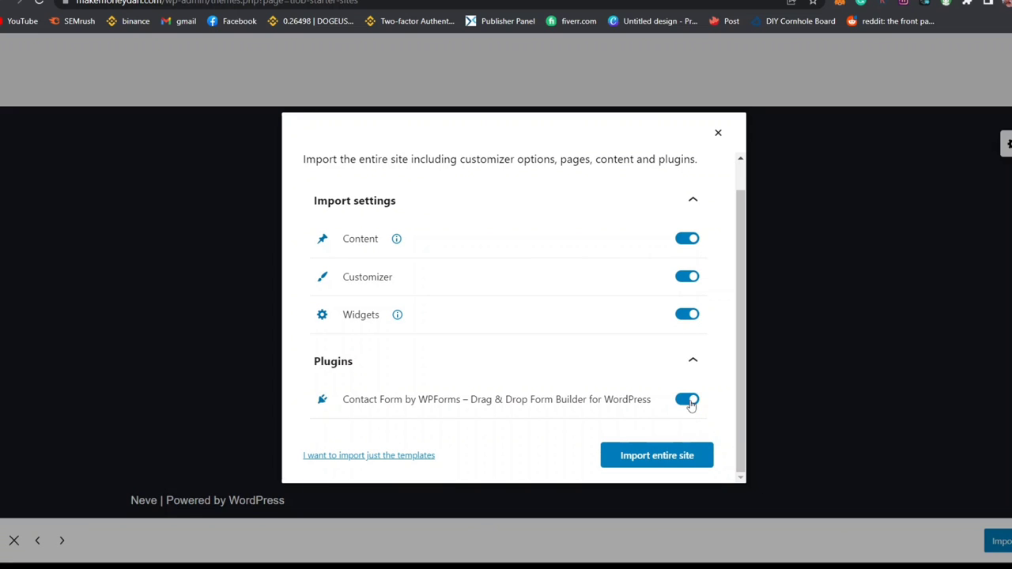
pyautogui.click(686, 463)
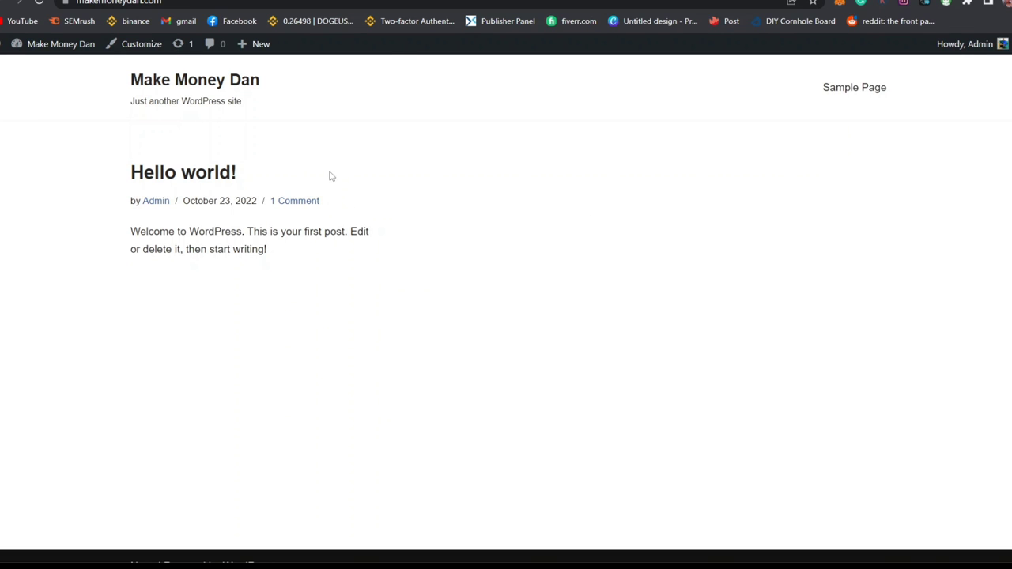
# Step: Reload the front page with F5 and scroll through the new Web Agency homepage sections
pyautogui.press('F5')
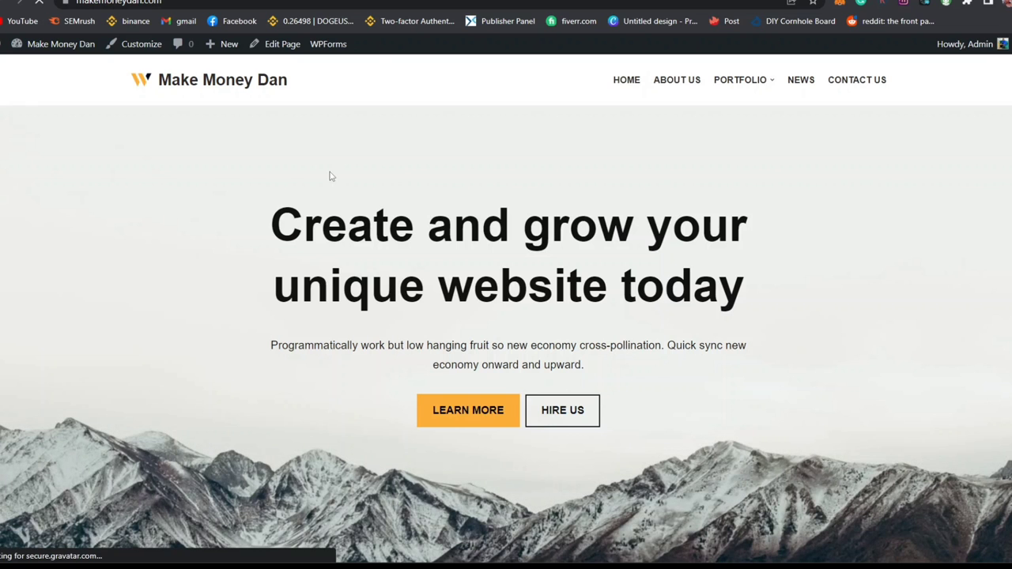
pyautogui.scroll(-10, 472, 204)
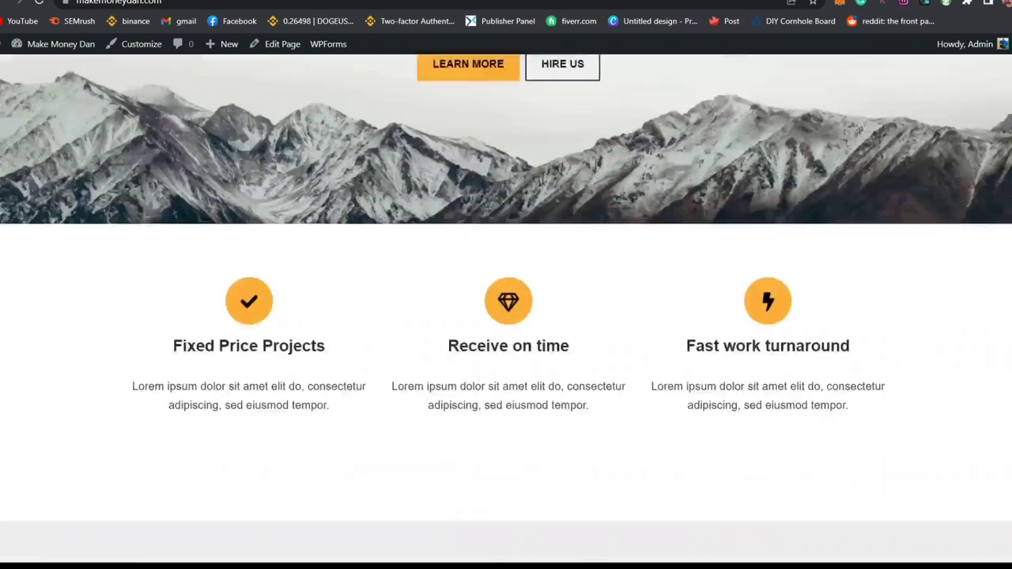
pyautogui.scroll(-15, 506, 308)
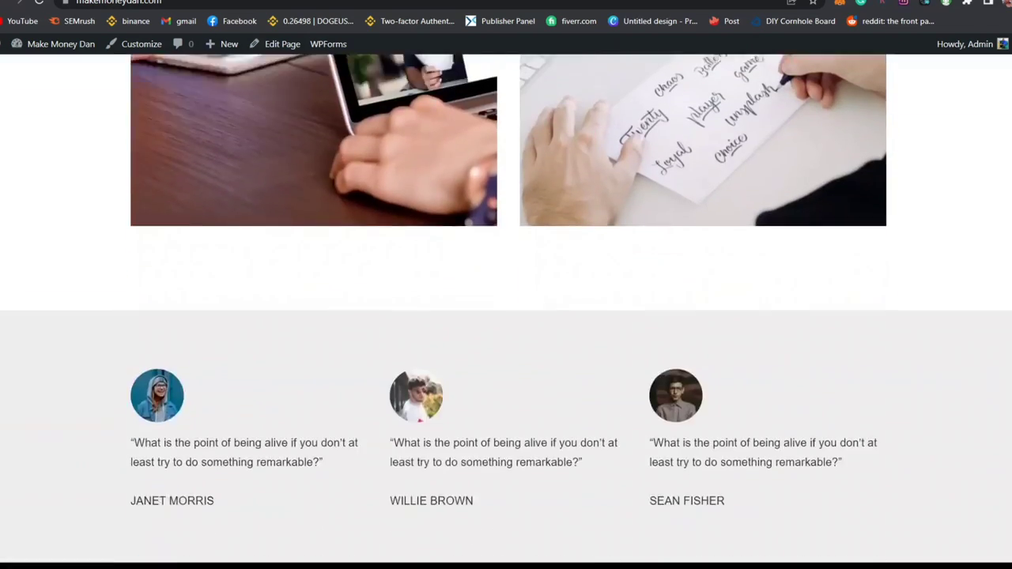
pyautogui.scroll(-3, 506, 308)
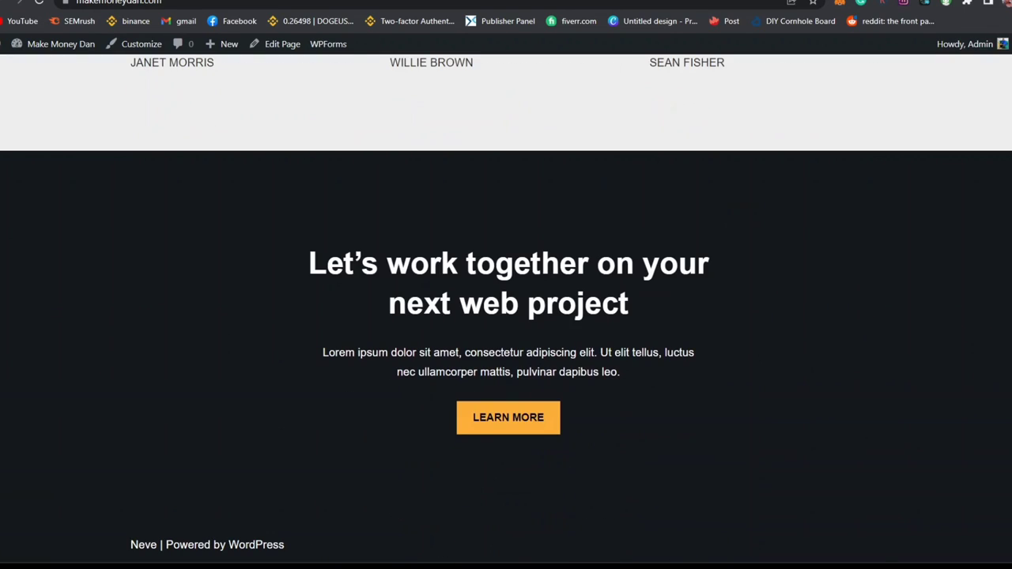
pyautogui.scroll(1, 506, 308)
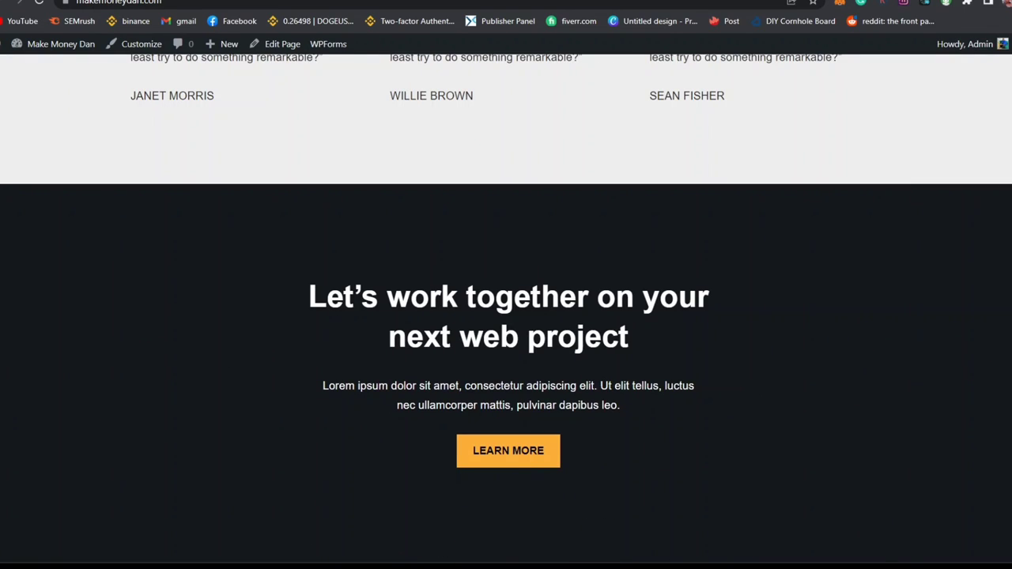
pyautogui.scroll(-1, 506, 309)
pyautogui.scroll(10, 506, 308)
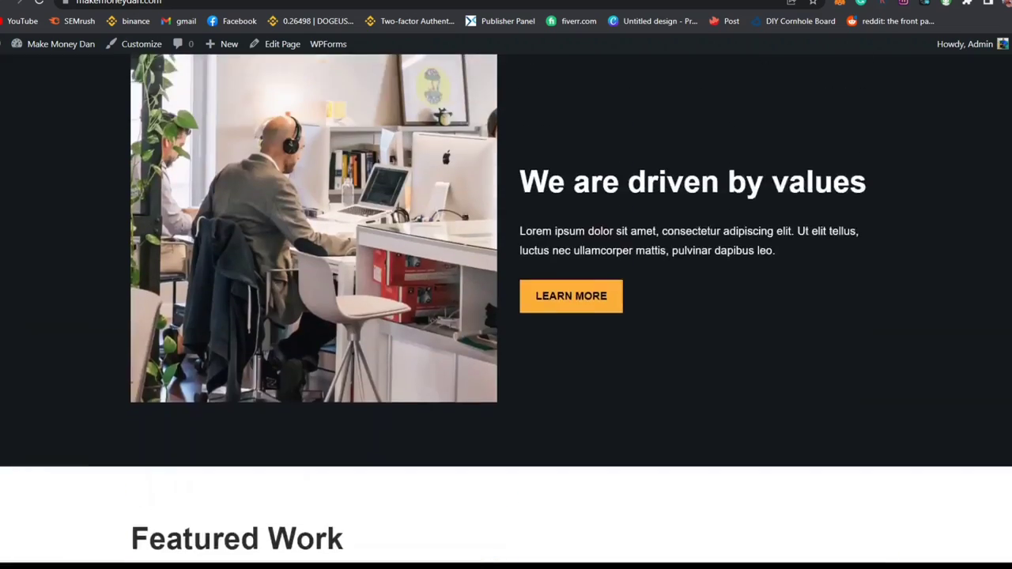
pyautogui.scroll(3, 506, 309)
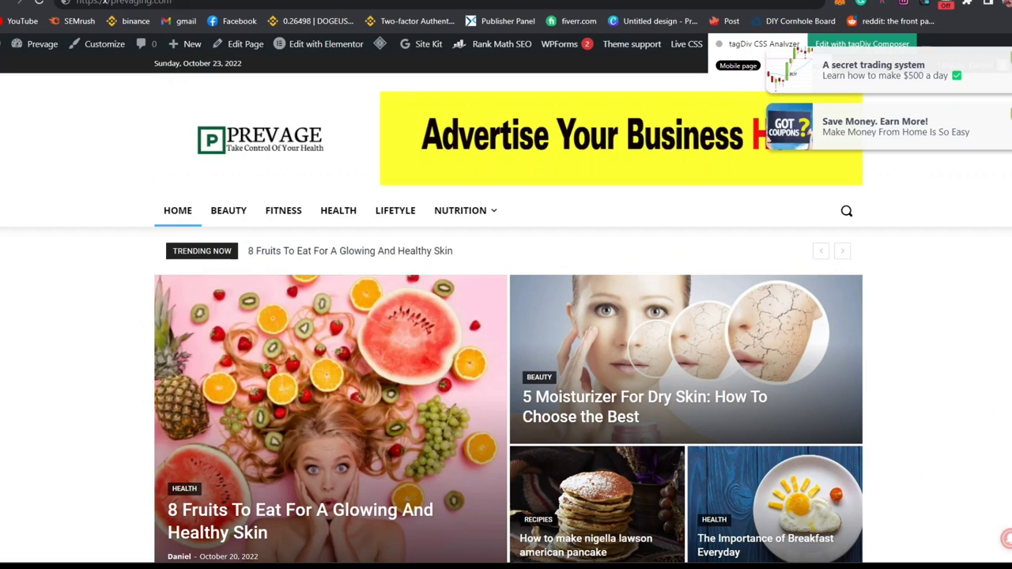
# Step: Leave the ad page, return to the WordPress admin, and open the All Pages list
pyautogui.scroll(-15, 506, 308)
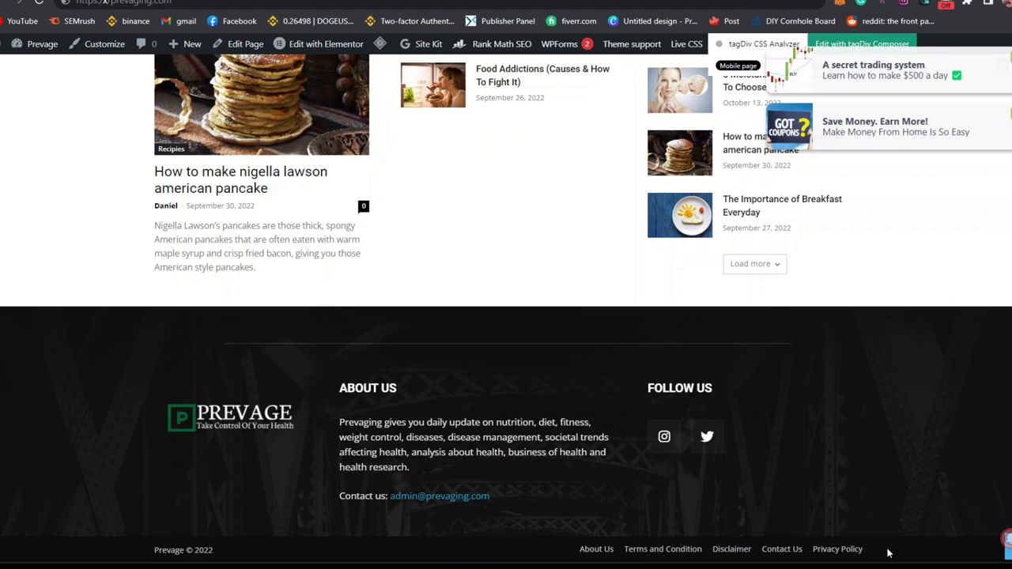
pyautogui.click(817, 550)
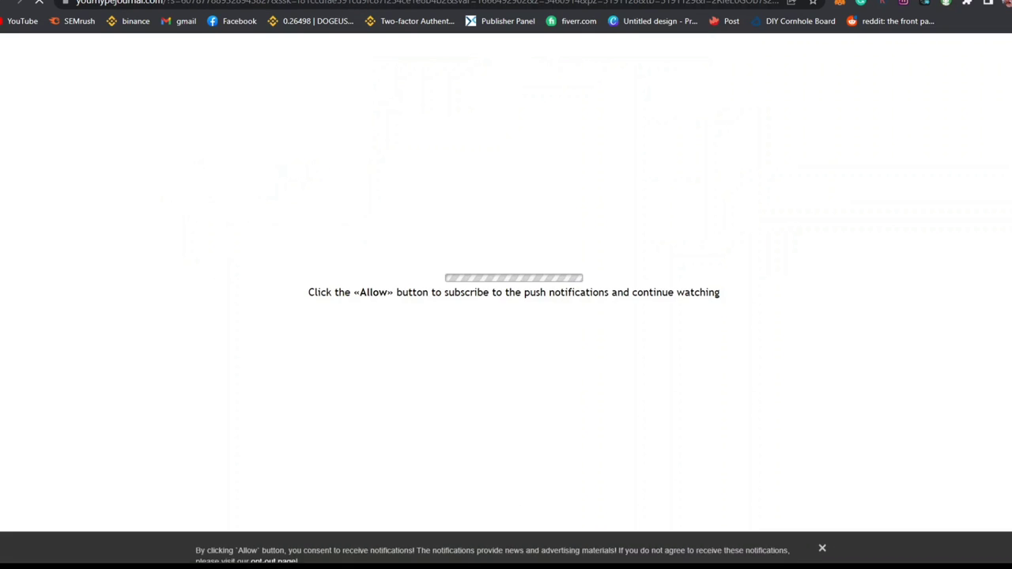
pyautogui.hotkey('alt', 'Left')
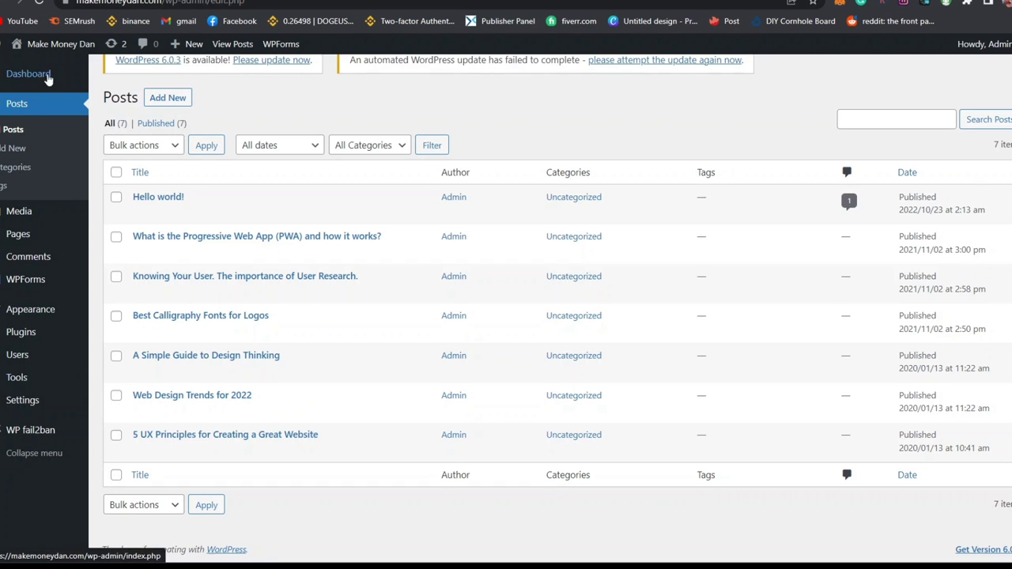
pyautogui.click(19, 237)
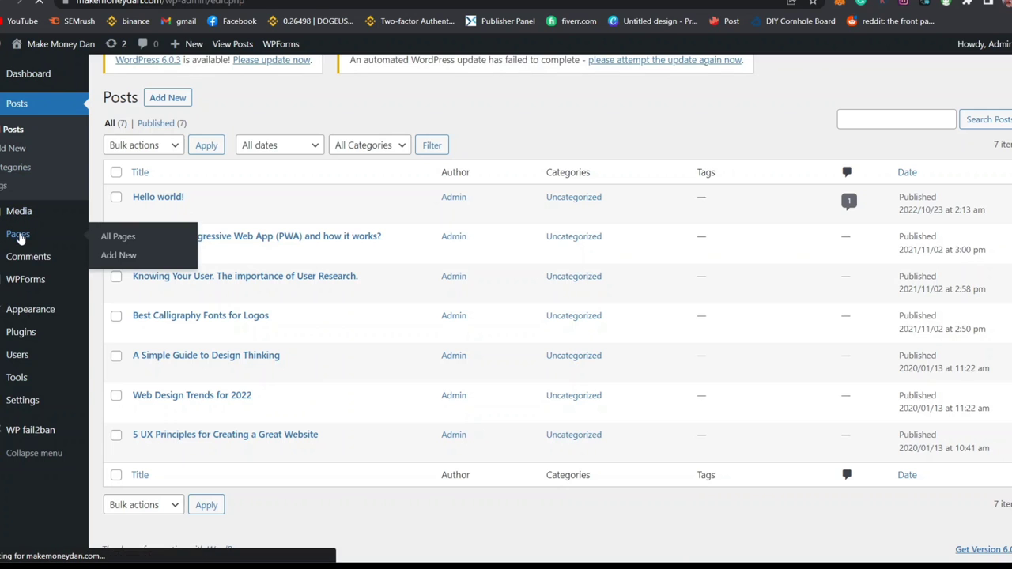